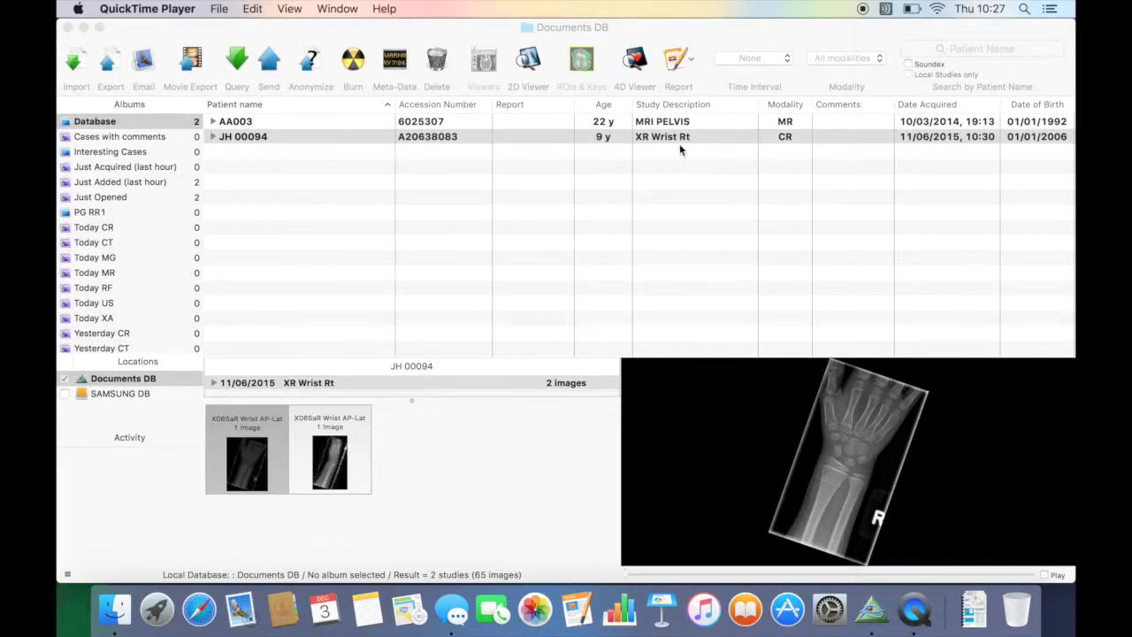
# Open the XR Wrist Rt study from the Documents DB in the 2D viewer
pyautogui.doubleClick(335, 139)
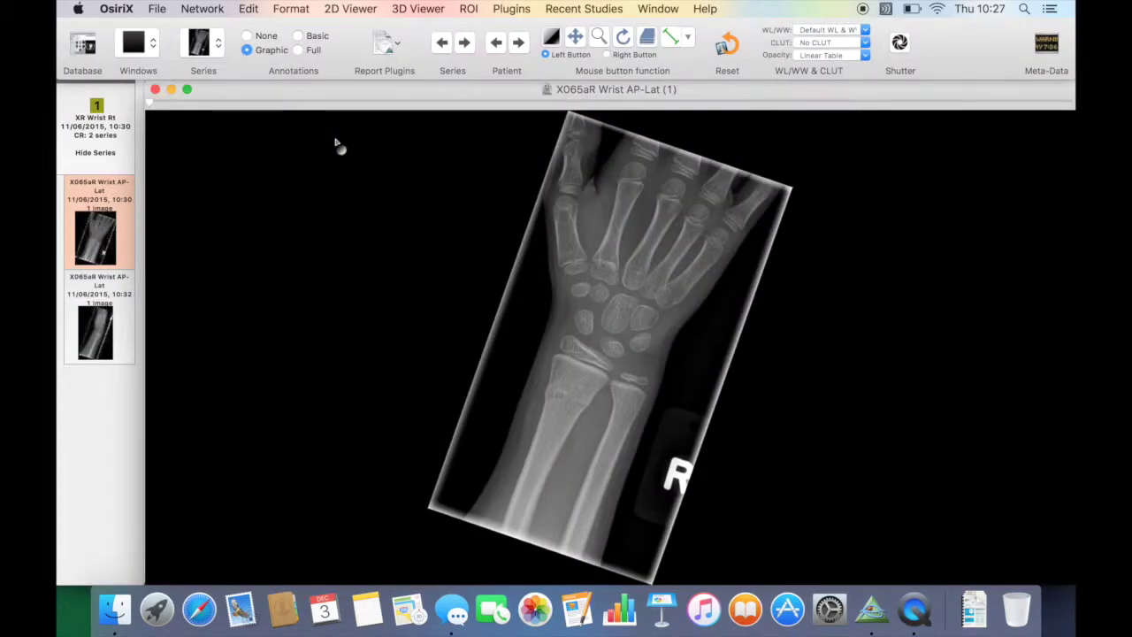
# With the Arrow tool, draw green arrows at the distal radius and the ulnar head
pyautogui.click(689, 46)
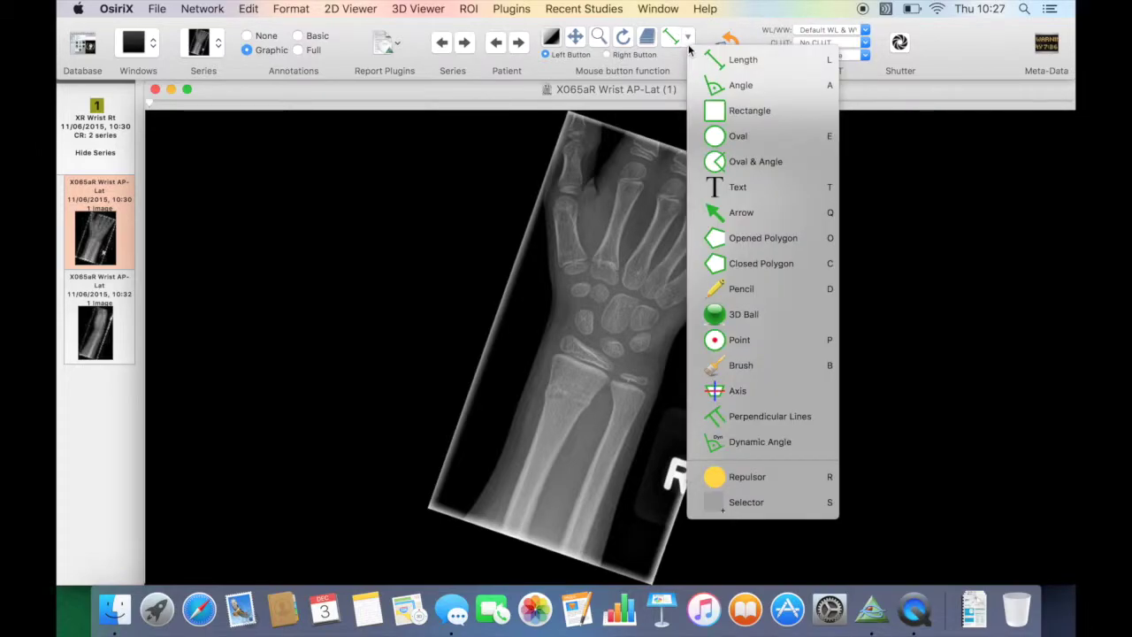
pyautogui.click(739, 213)
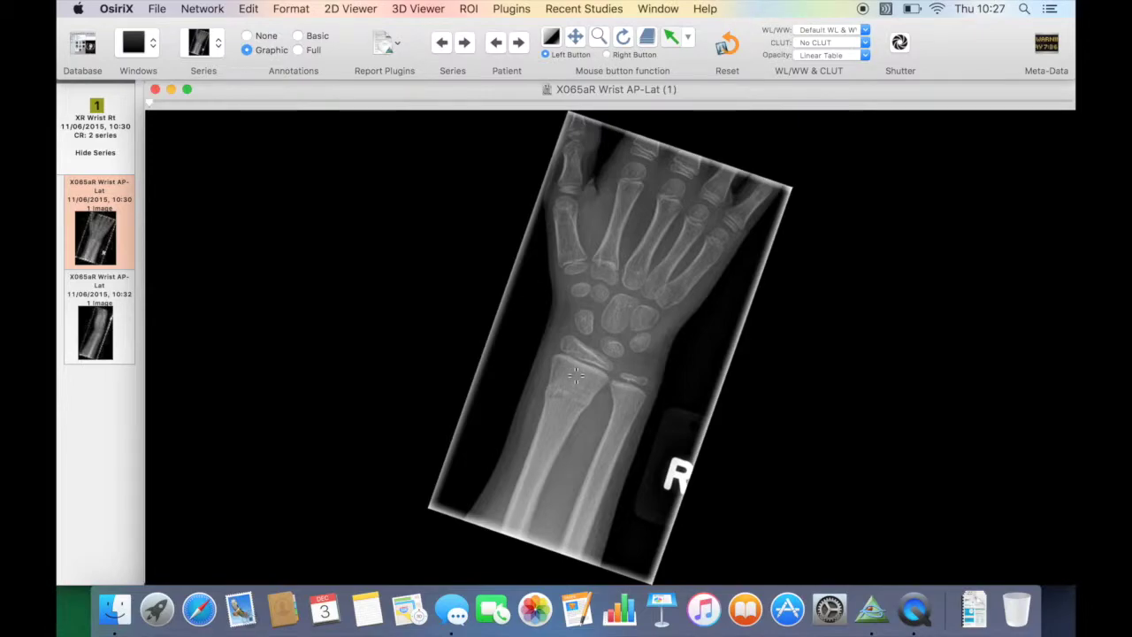
pyautogui.moveTo(576, 376); pyautogui.dragTo(517, 357)
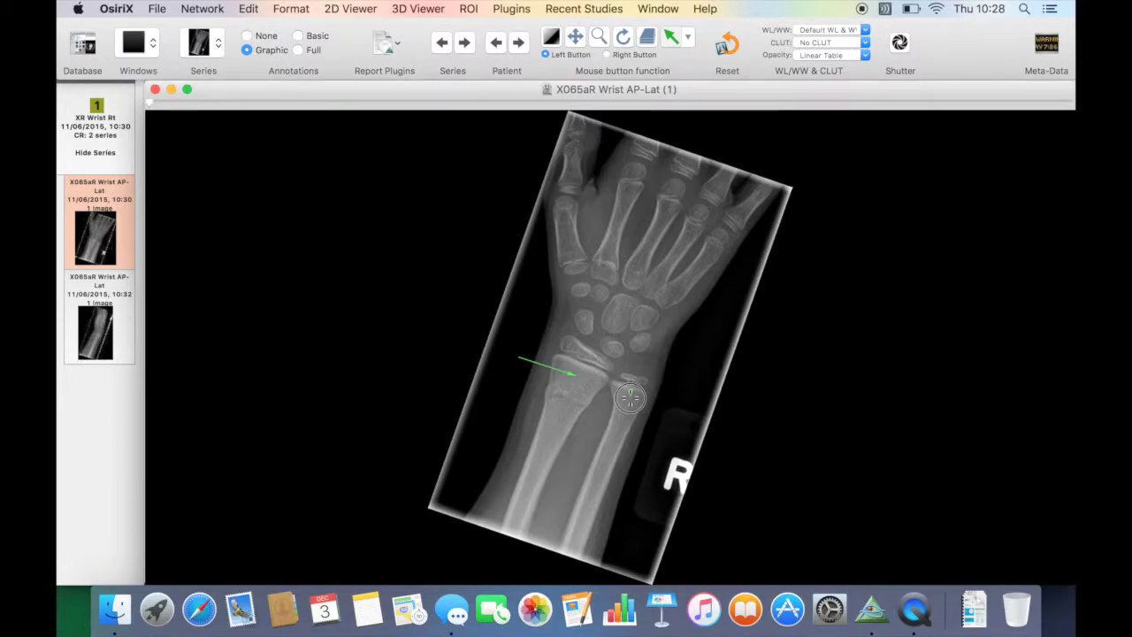
pyautogui.moveTo(632, 395); pyautogui.dragTo(679, 357)
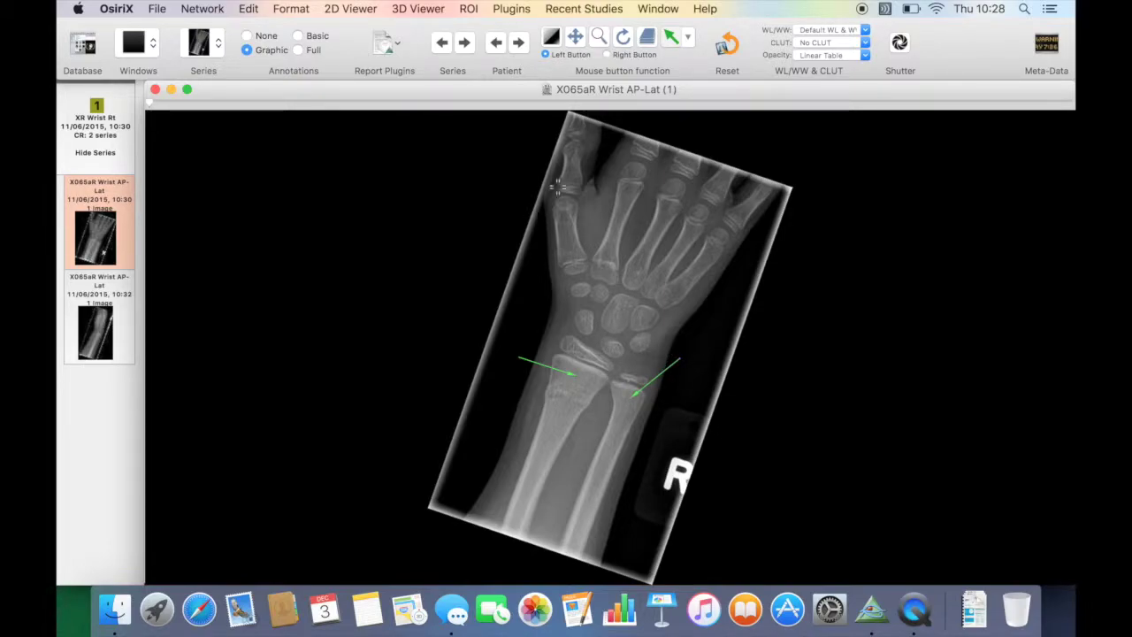
# Add text labels 'A' beside the radius arrow and 'B' beside the ulna arrow, then close ROI Info
pyautogui.click(692, 40)
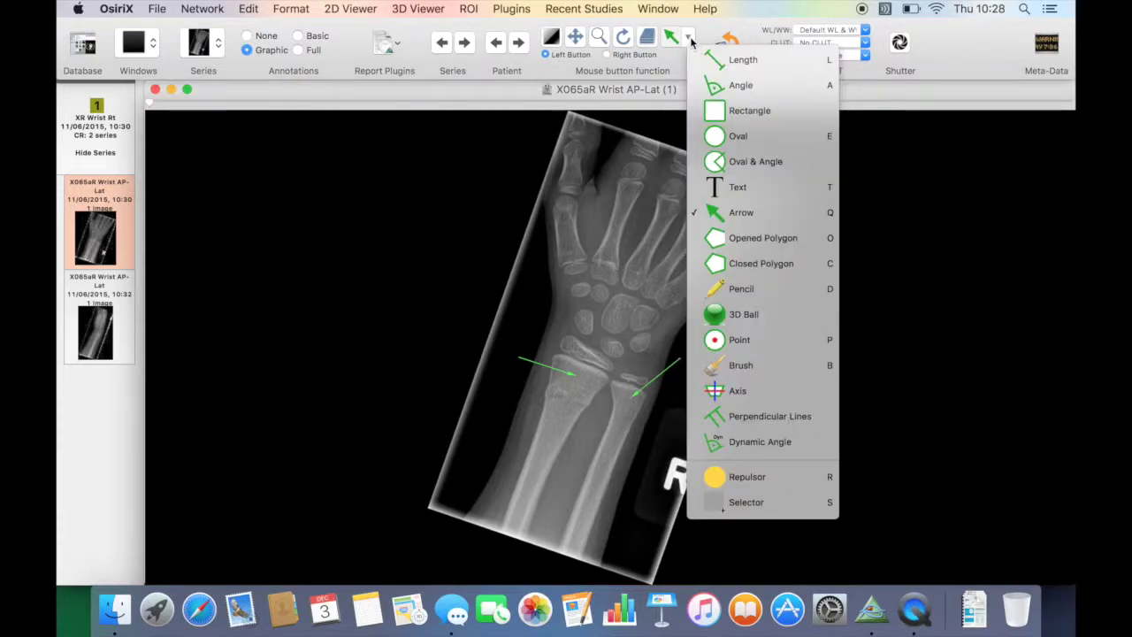
pyautogui.click(715, 188)
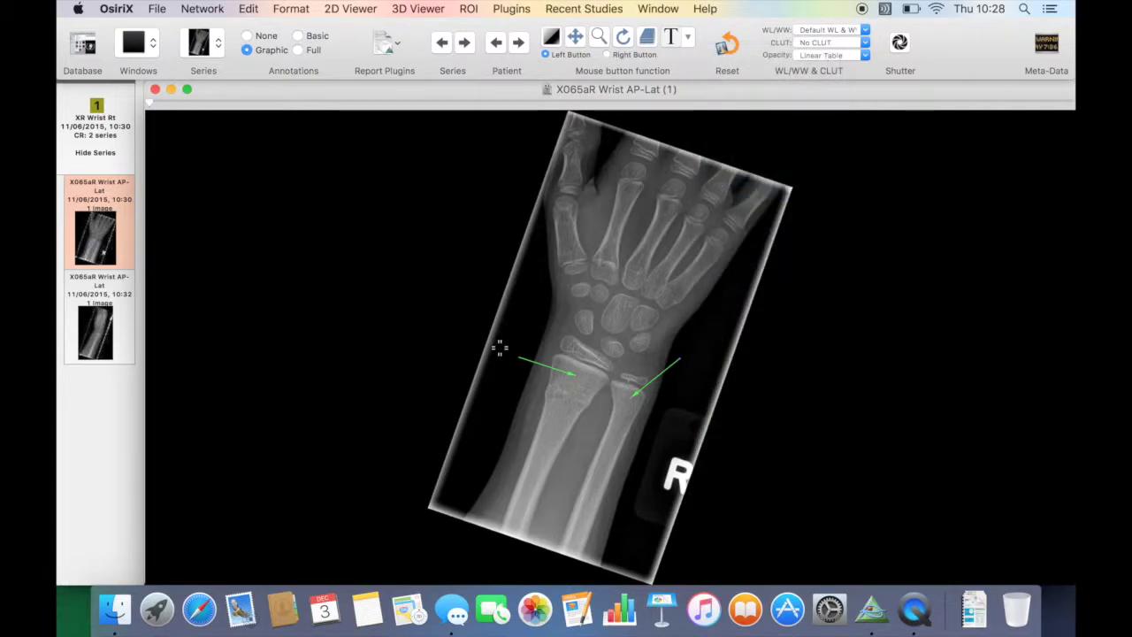
pyautogui.click(503, 355)
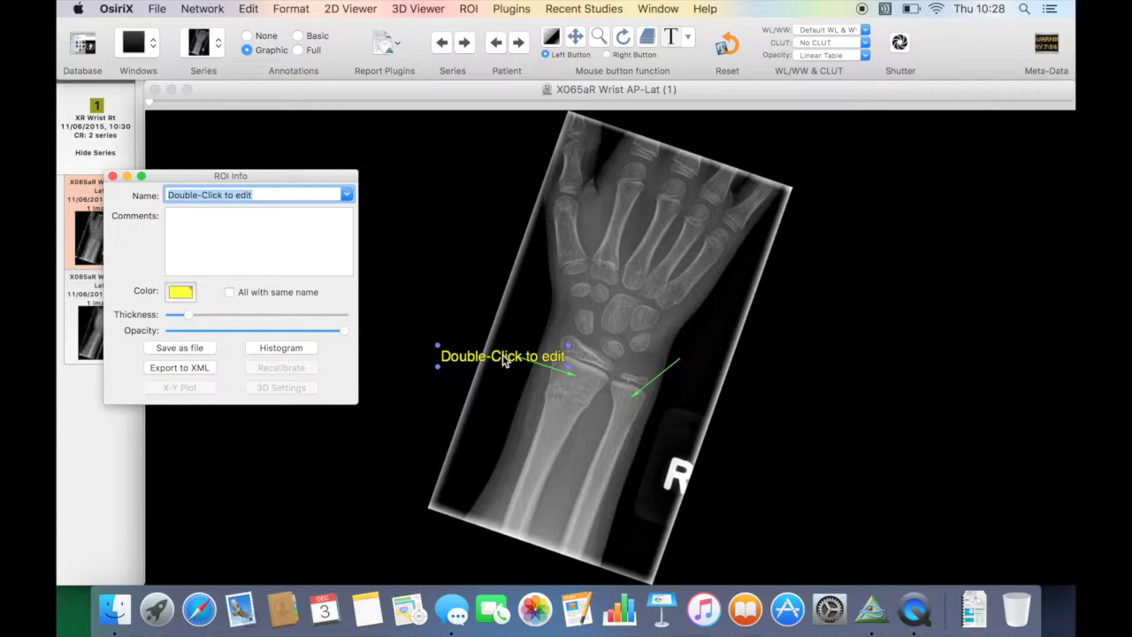
pyautogui.write('A')
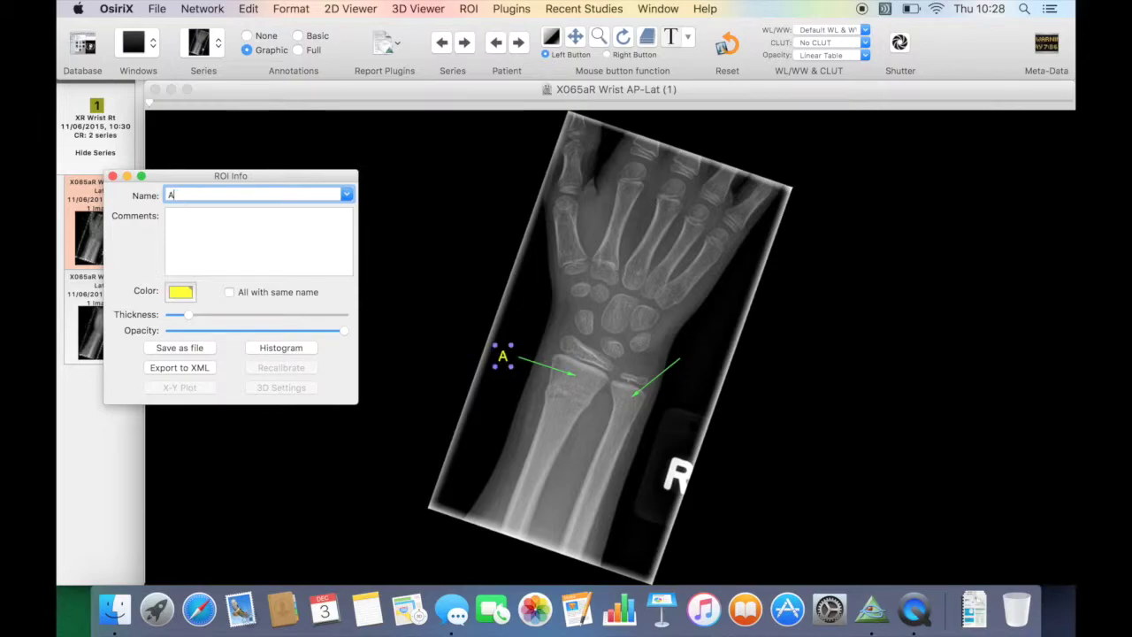
pyautogui.click(693, 350)
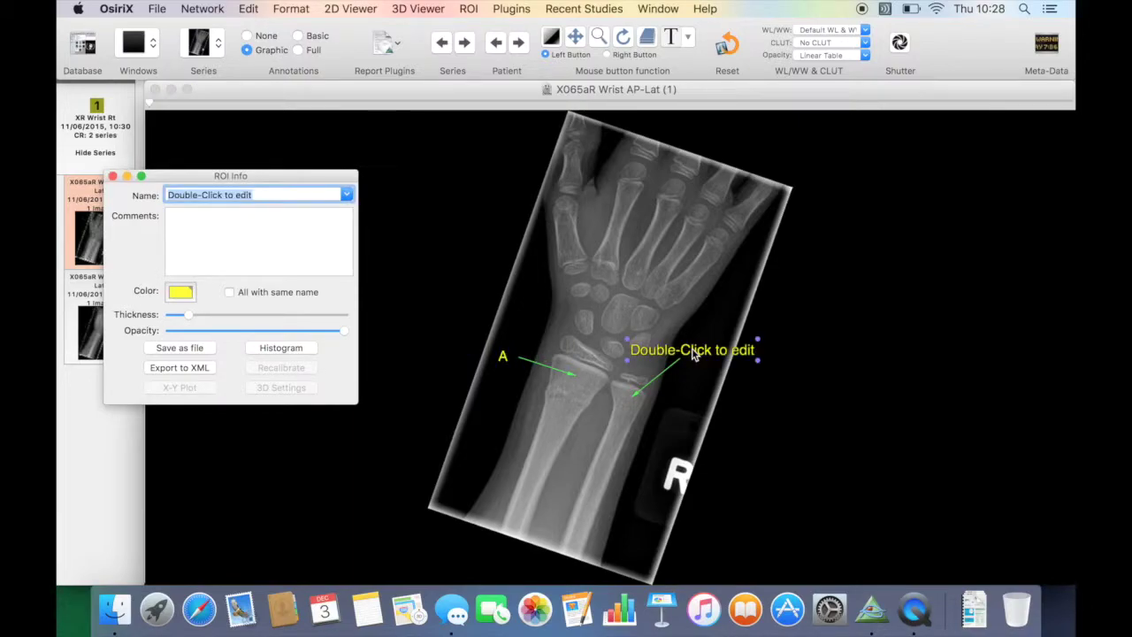
pyautogui.write('B')
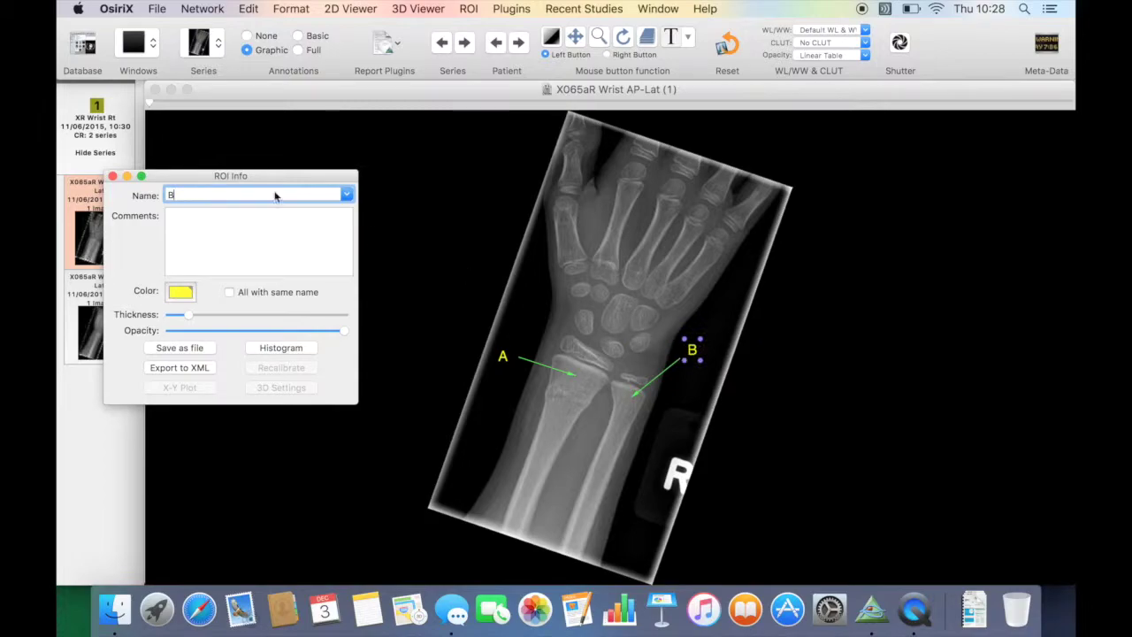
pyautogui.click(112, 177)
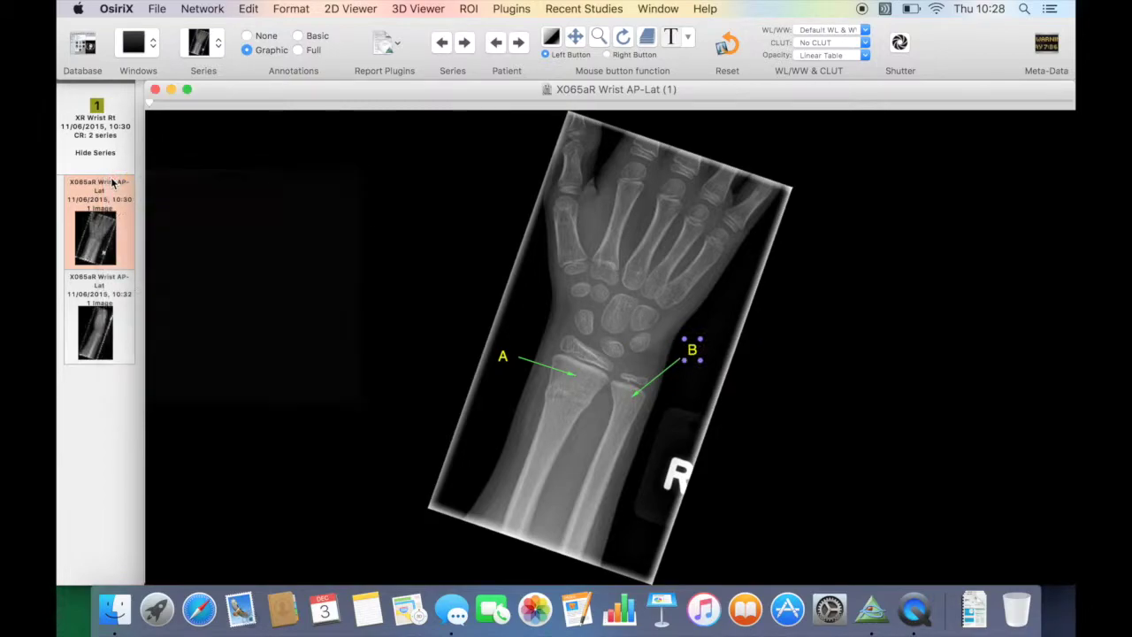
# Export the annotated wrist image to DICOM files as the series 'Exported Series'
pyautogui.click(159, 10)
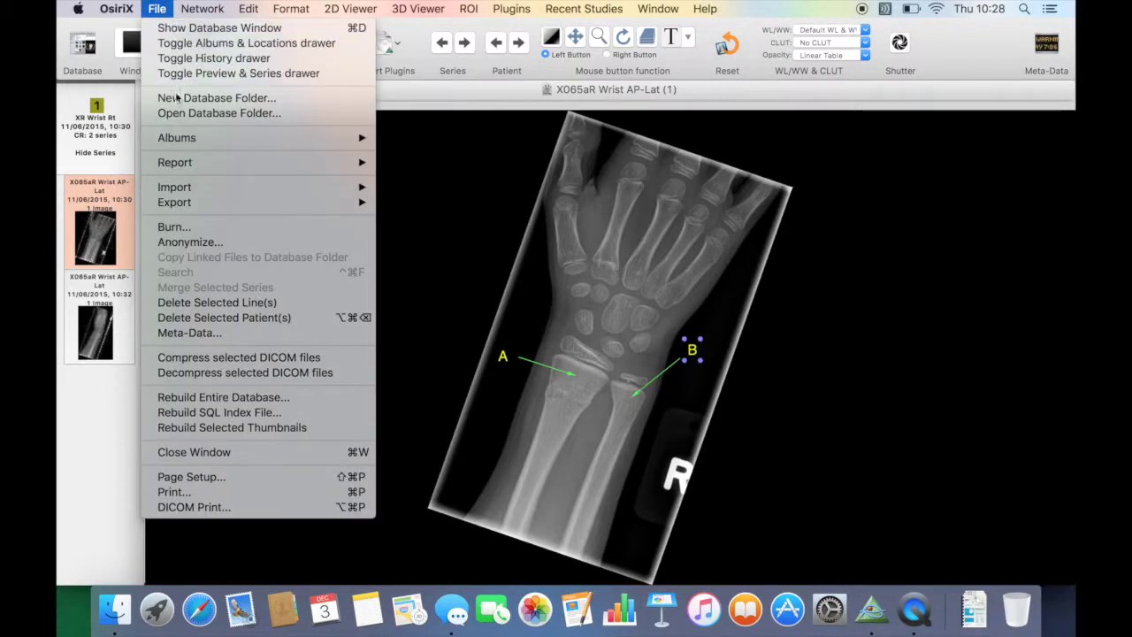
pyautogui.moveTo(199, 202)
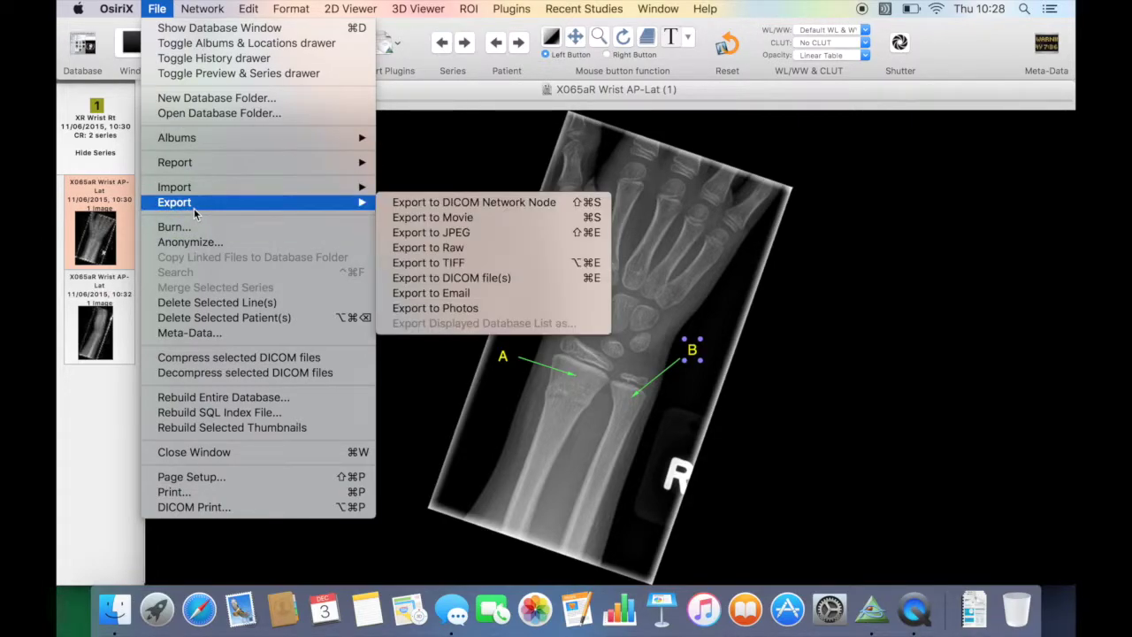
pyautogui.click(442, 278)
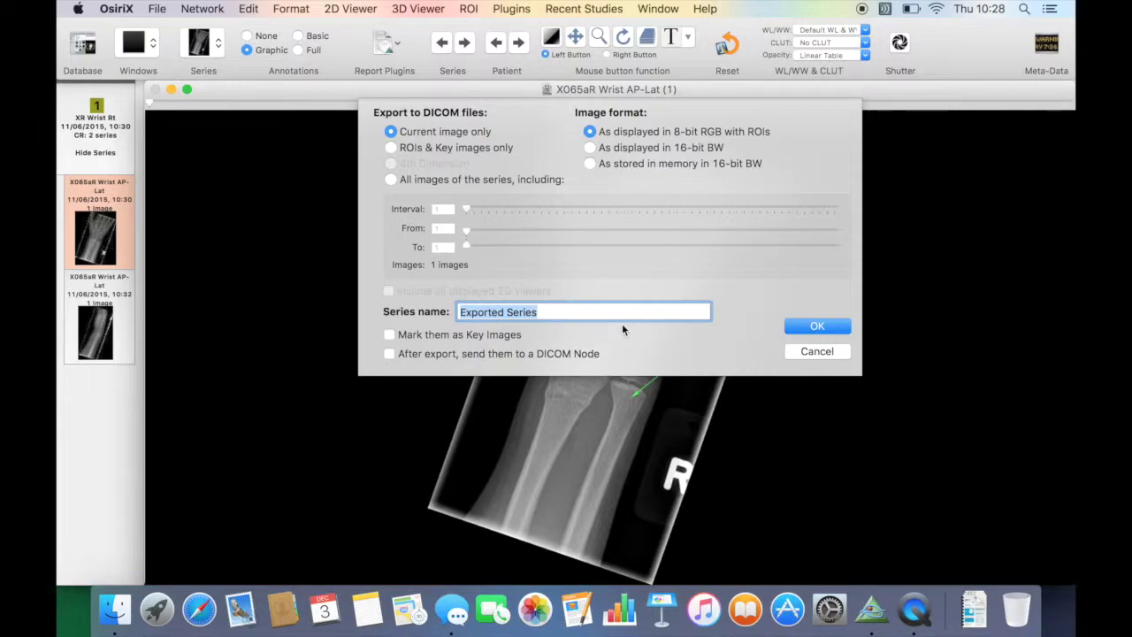
pyautogui.click(794, 325)
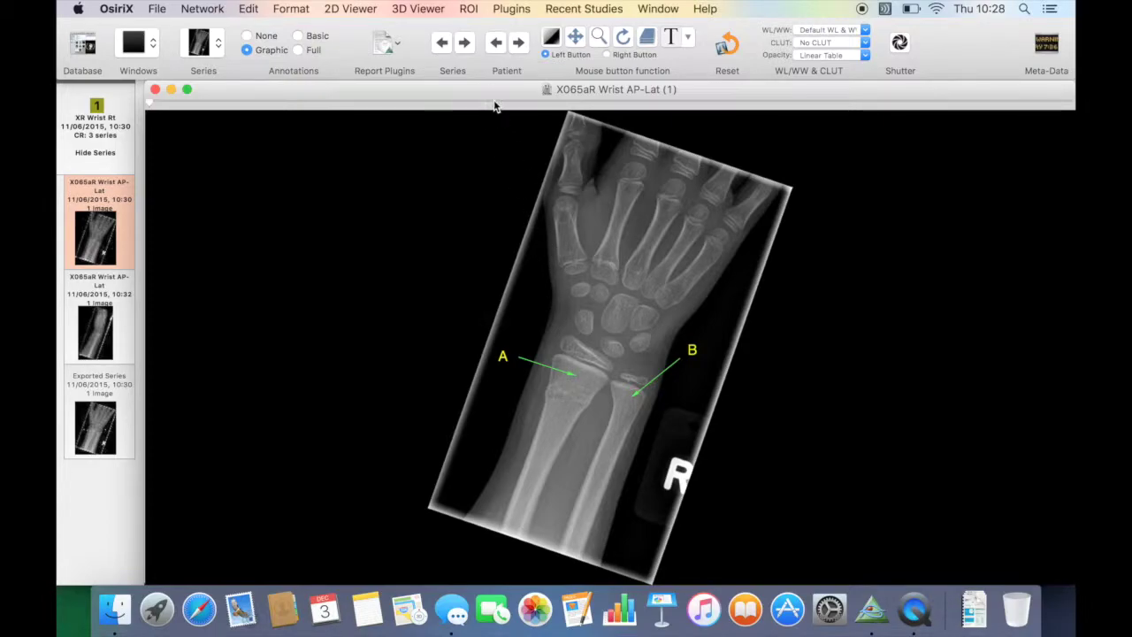
# Delete all ROIs in this series, then view the lateral image and the Exported Series
pyautogui.click(469, 8)
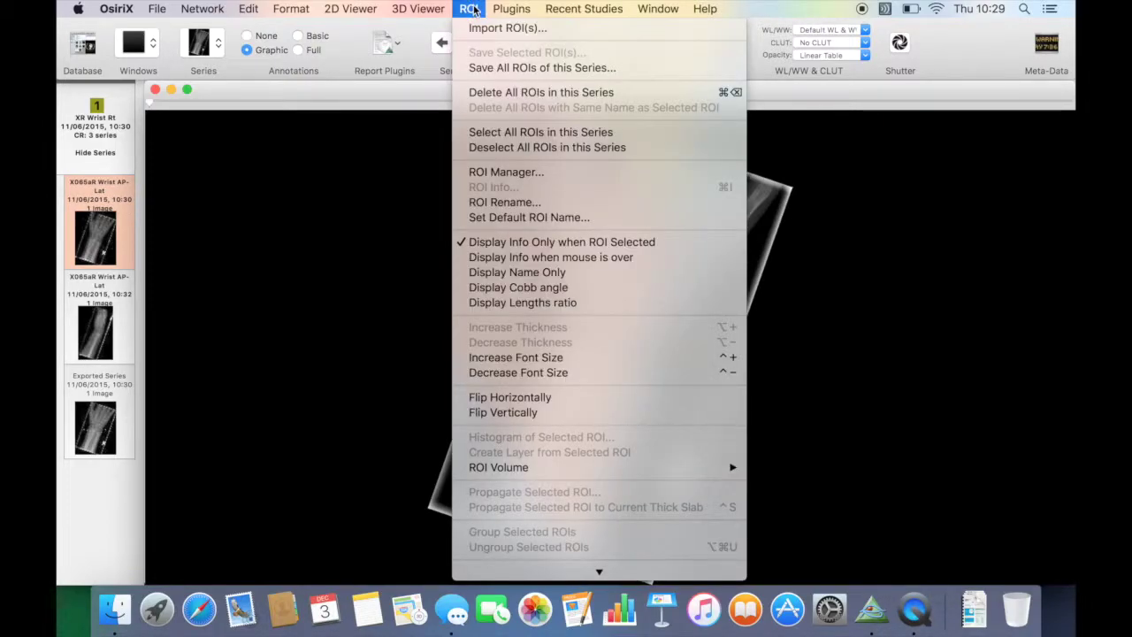
pyautogui.click(477, 92)
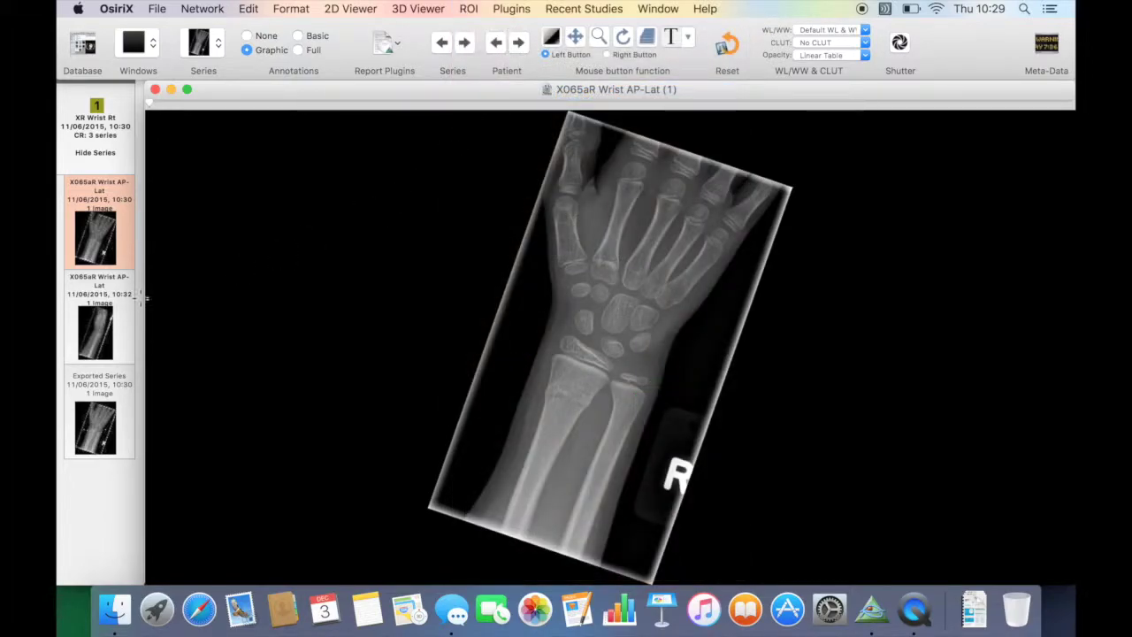
pyautogui.click(98, 334)
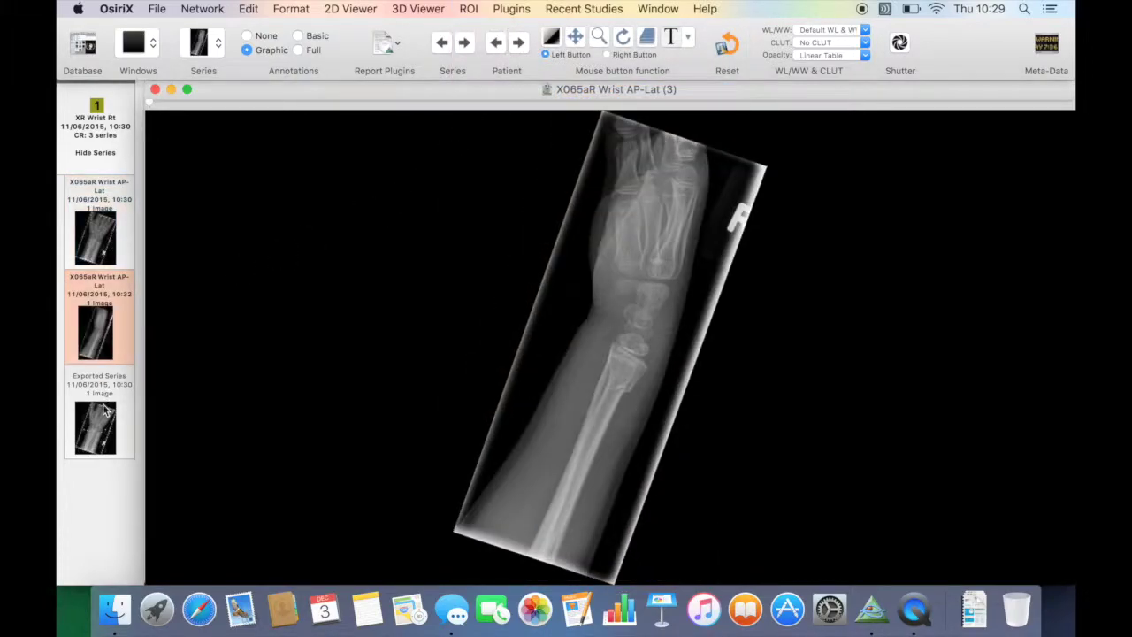
pyautogui.click(104, 409)
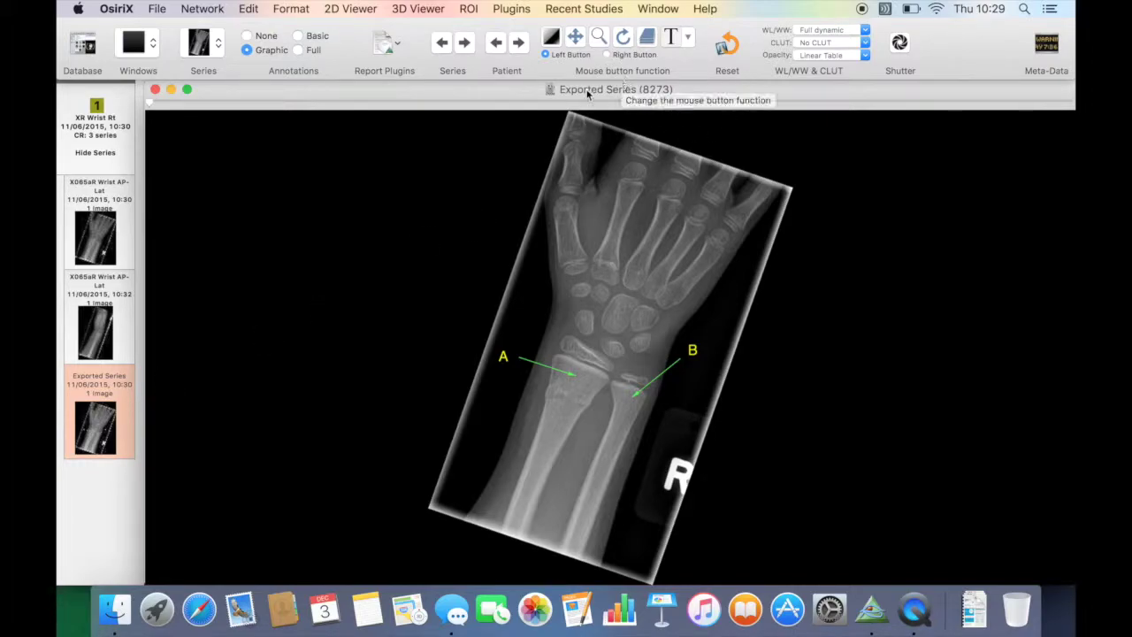
# Close the wrist image viewer window
pyautogui.click(468, 8)
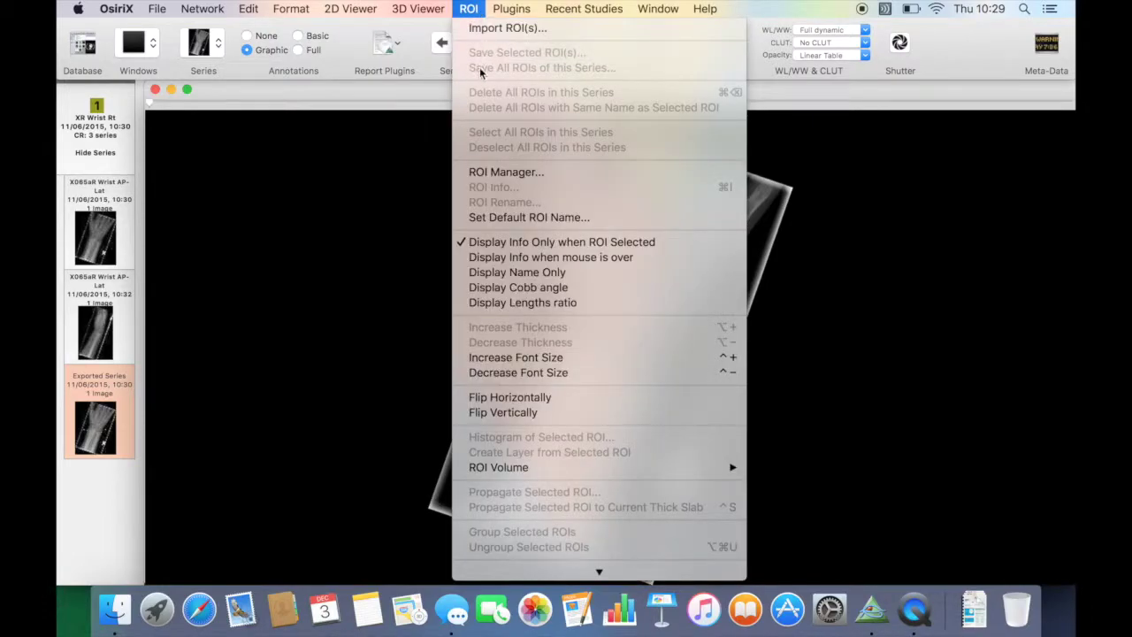
pyautogui.click(473, 10)
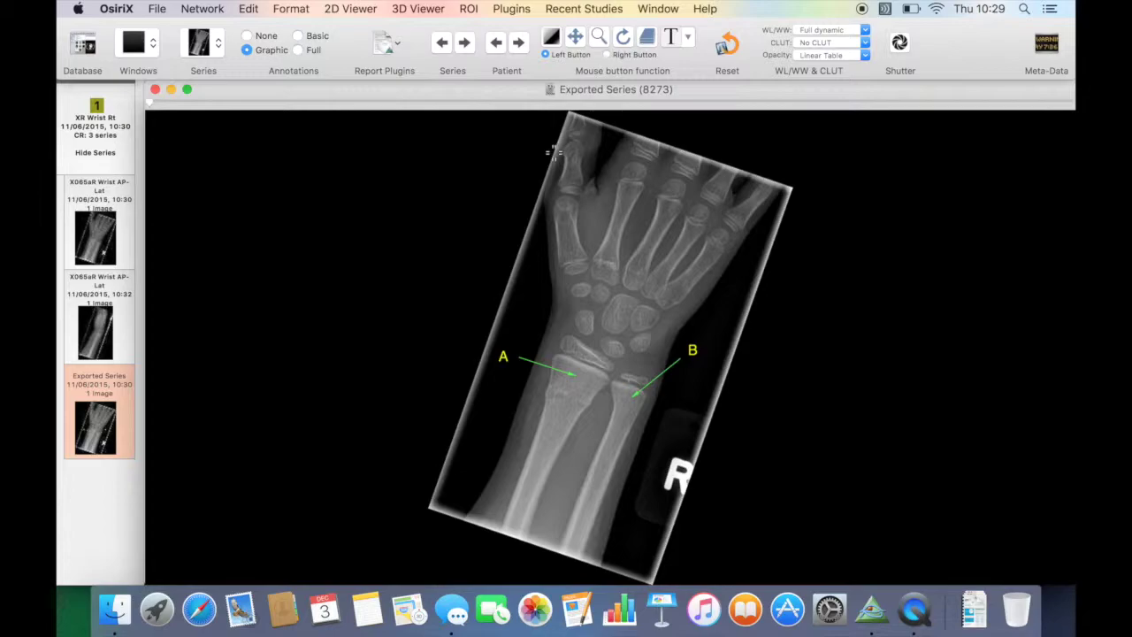
pyautogui.click(155, 90)
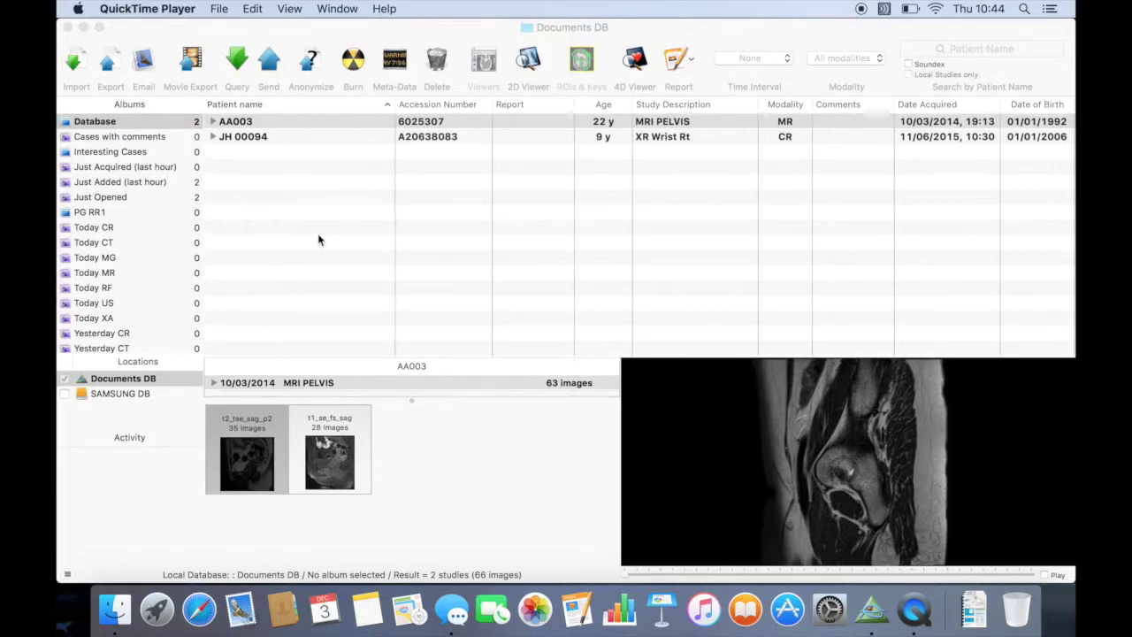
# Open the MRI PELVIS study and page to a midline slice of t2_tse_sag_p2
pyautogui.click(314, 122)
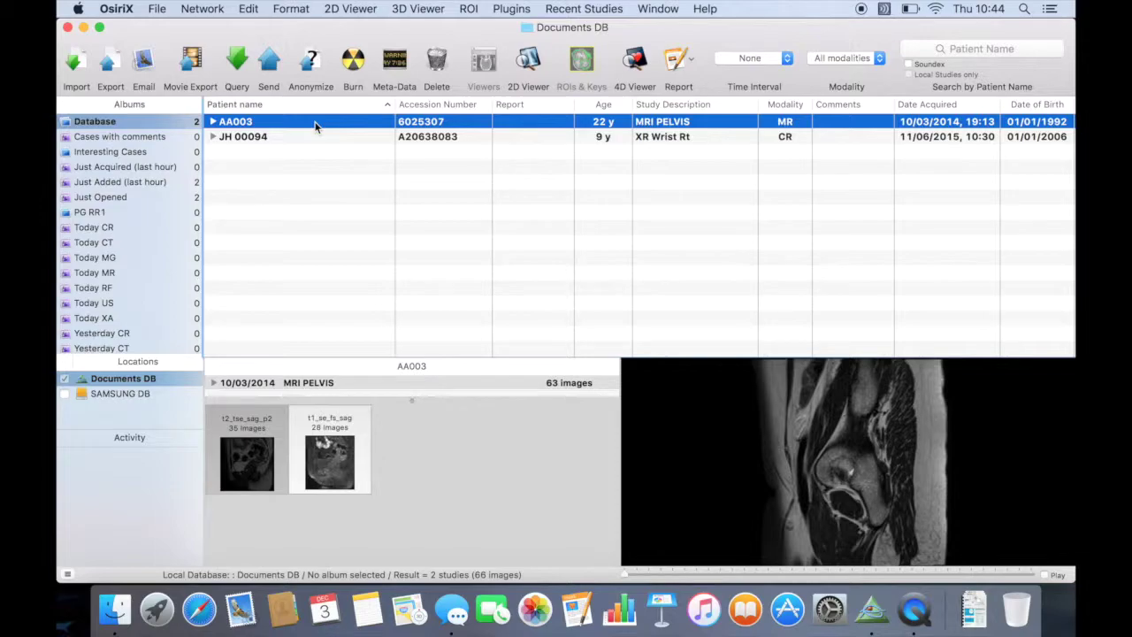
pyautogui.doubleClick(314, 125)
pyautogui.scroll(-19, 396, 223)
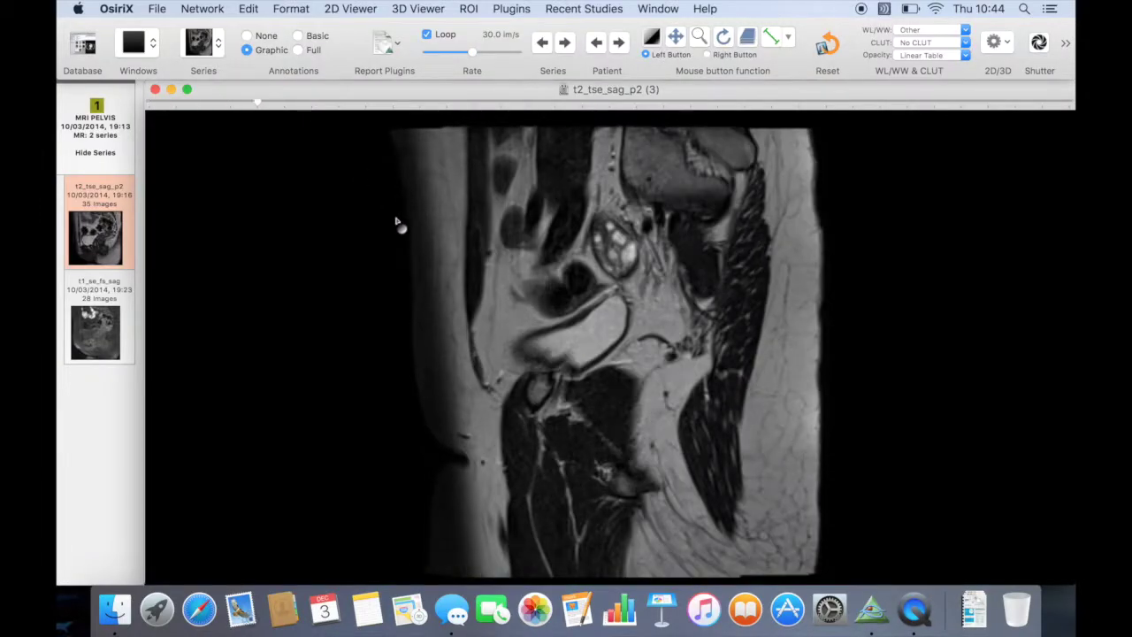
pyautogui.scroll(-20, 397, 223)
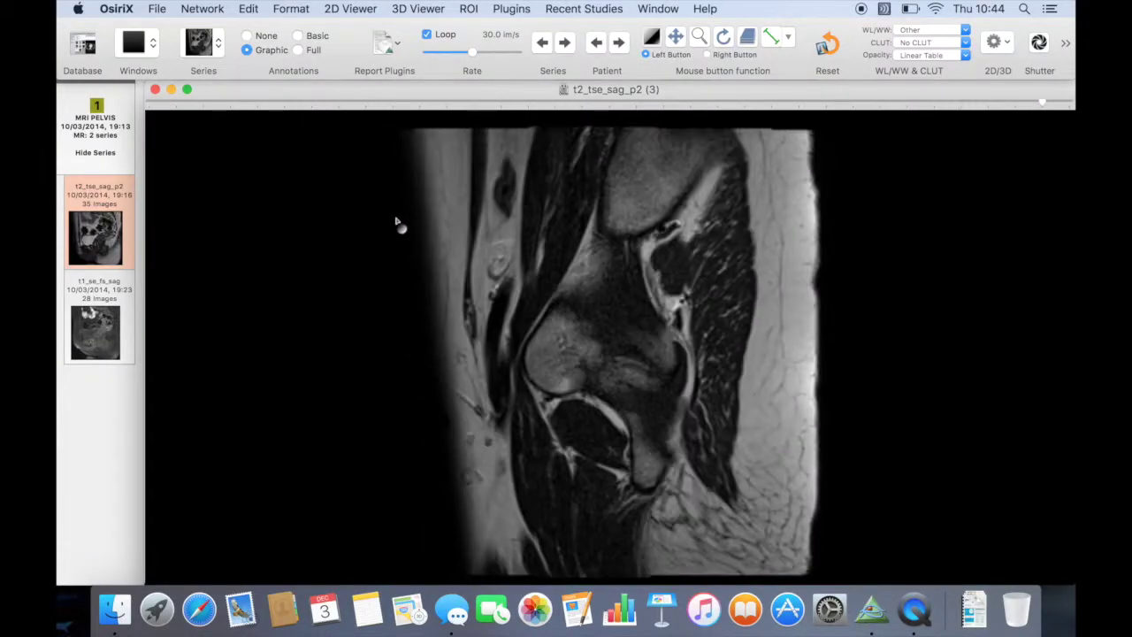
pyautogui.scroll(-7, 396, 223)
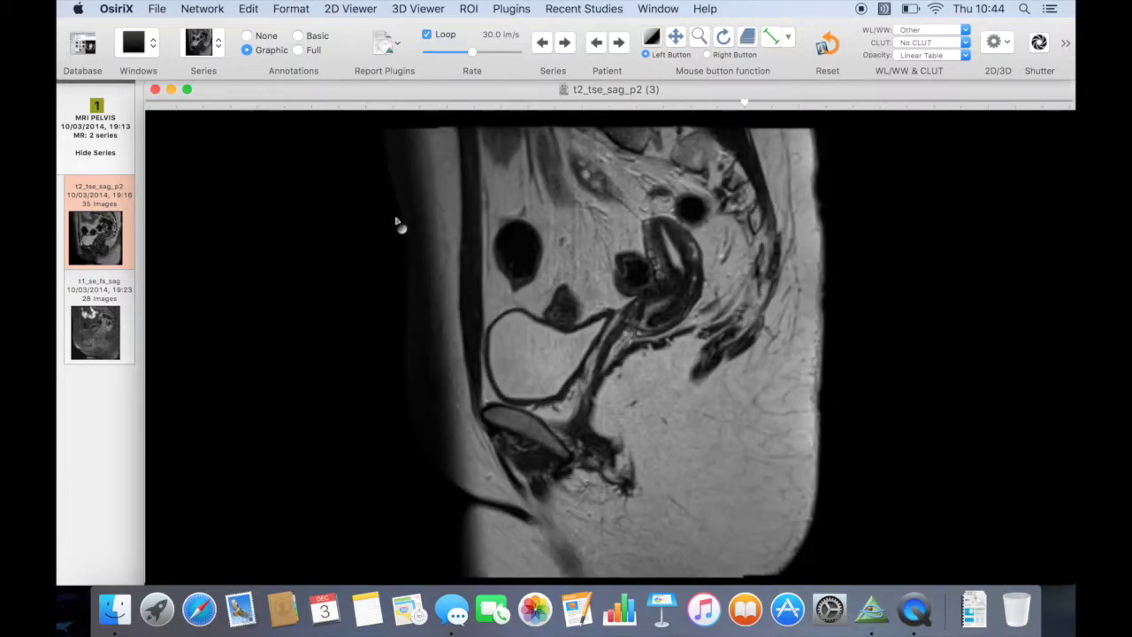
pyautogui.scroll(-1, 396, 223)
# Draw green arrows on three pelvis slices, one pointing at the dark bowel loop
pyautogui.click(788, 44)
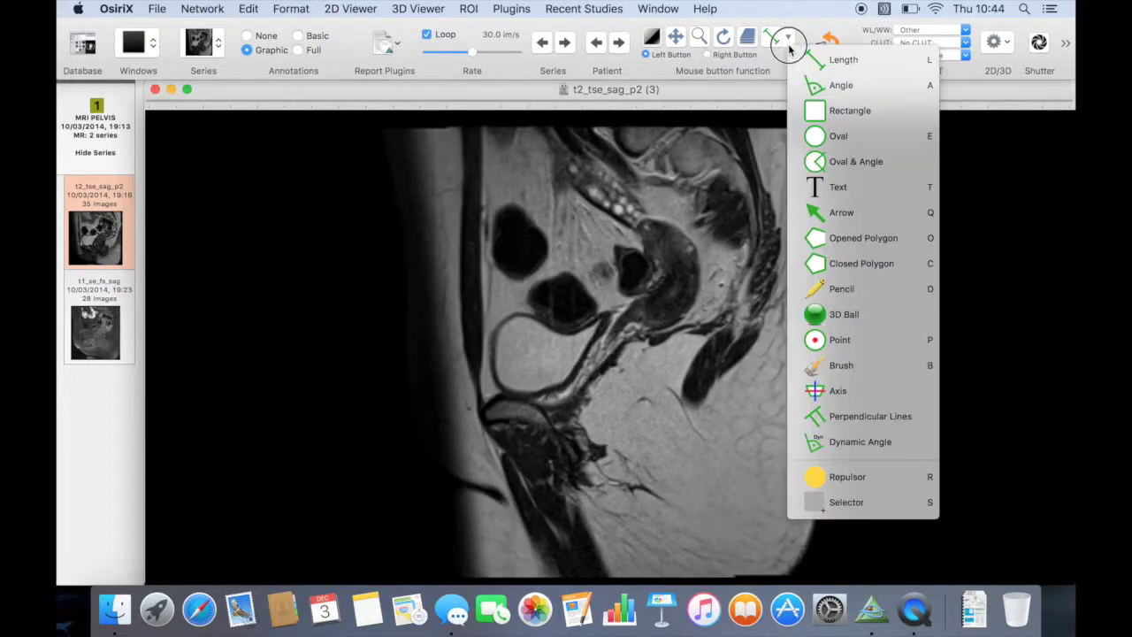
pyautogui.click(836, 212)
pyautogui.moveTo(563, 361); pyautogui.dragTo(668, 455)
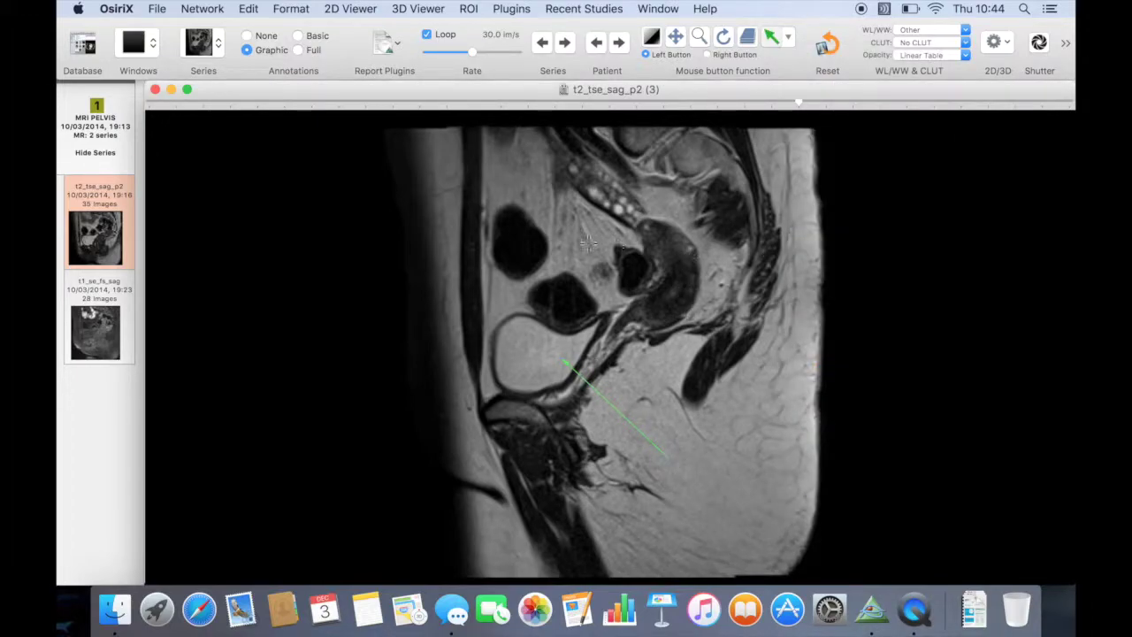
pyautogui.scroll(-10, 626, 290)
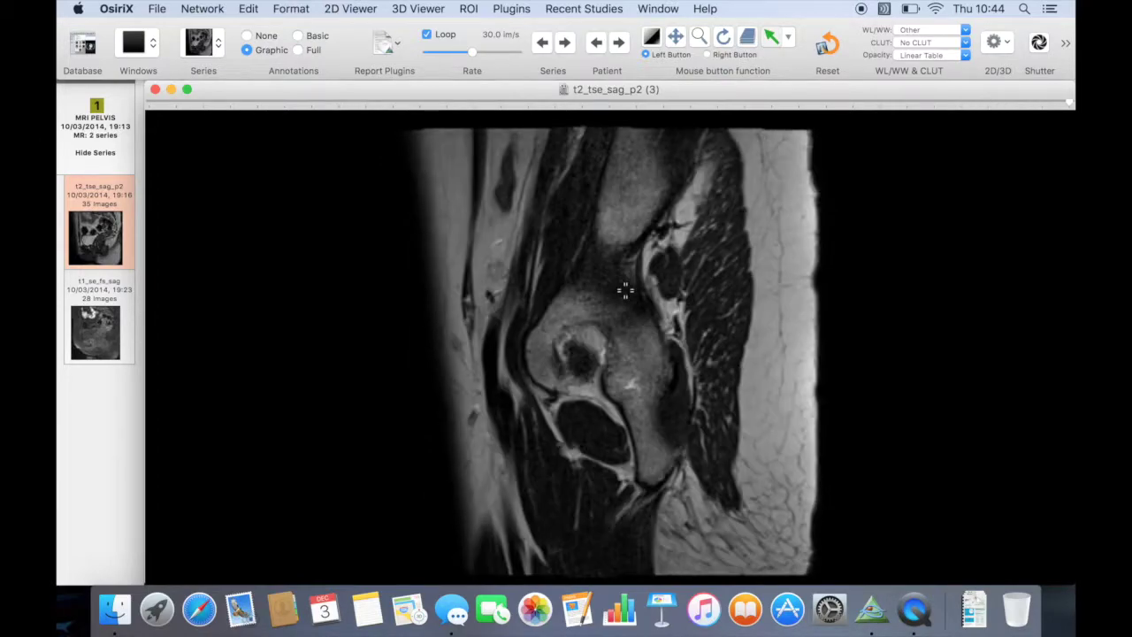
pyautogui.scroll(10, 625, 290)
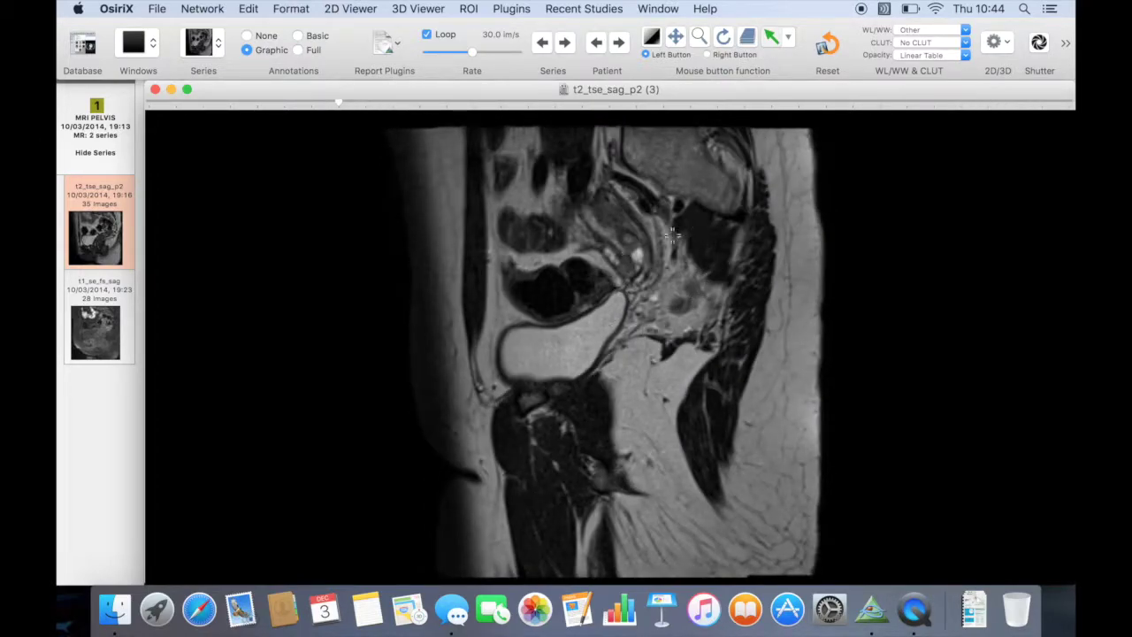
pyautogui.moveTo(645, 257); pyautogui.dragTo(784, 353)
pyautogui.scroll(-8, 649, 320)
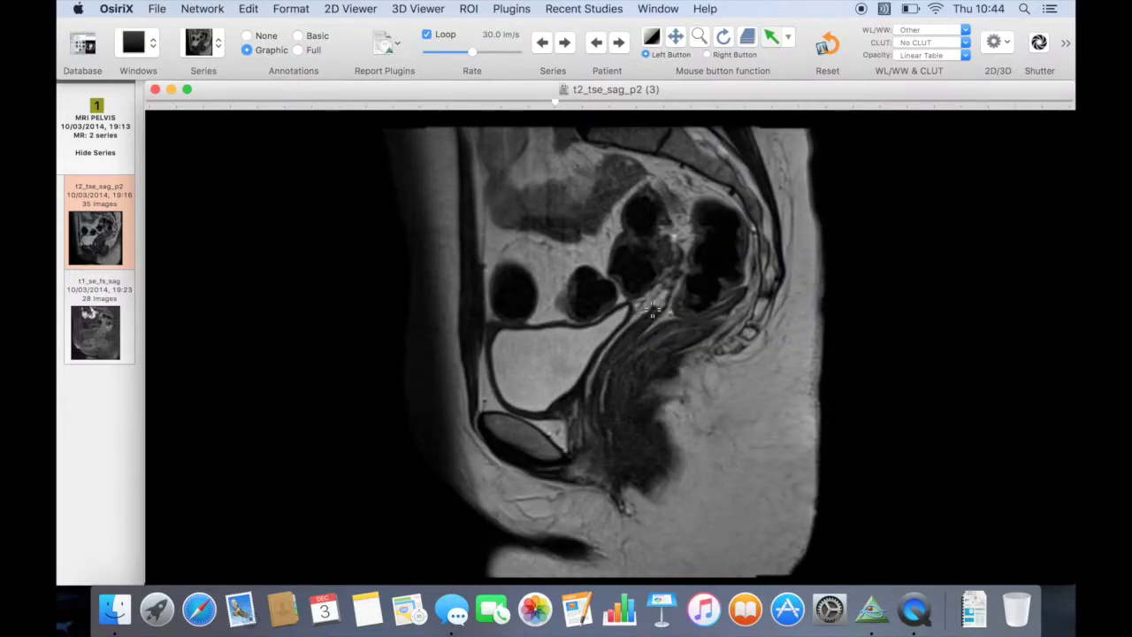
pyautogui.moveTo(704, 297); pyautogui.dragTo(941, 266)
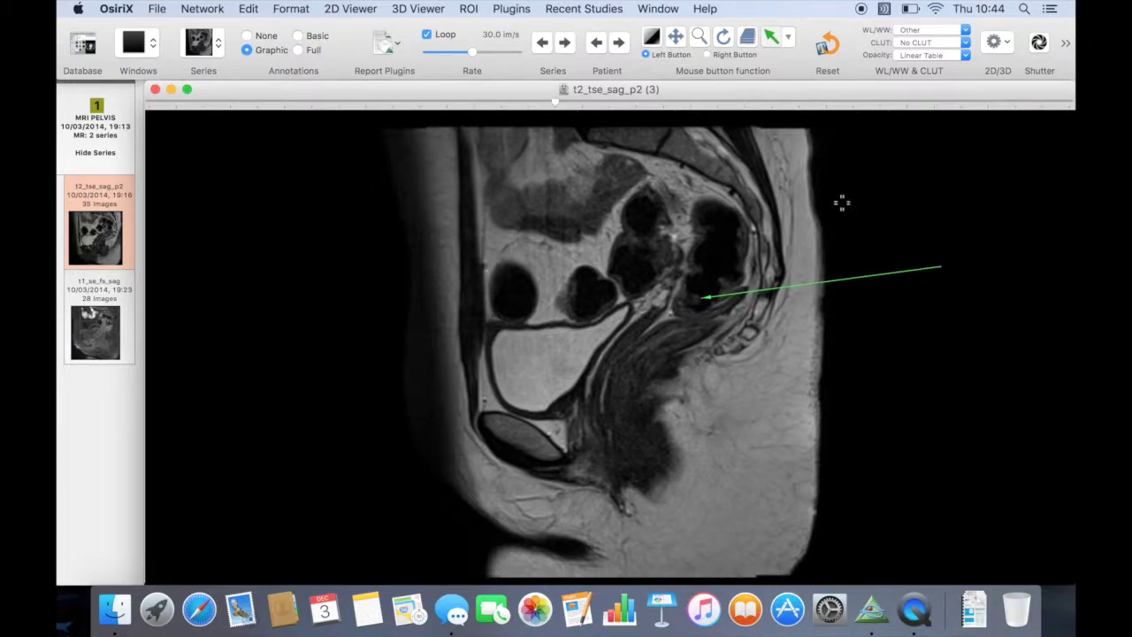
pyautogui.click(790, 49)
# Place a yellow text label 'A' at the tail of the first arrow
pyautogui.click(839, 185)
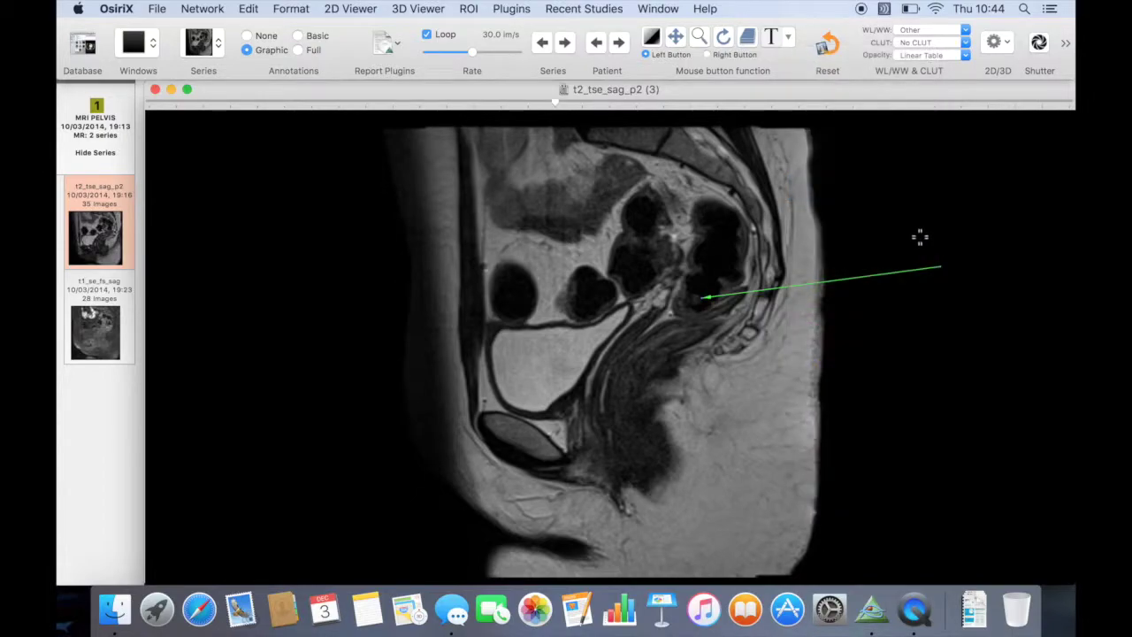
pyautogui.click(956, 257)
pyautogui.doubleClick(957, 262)
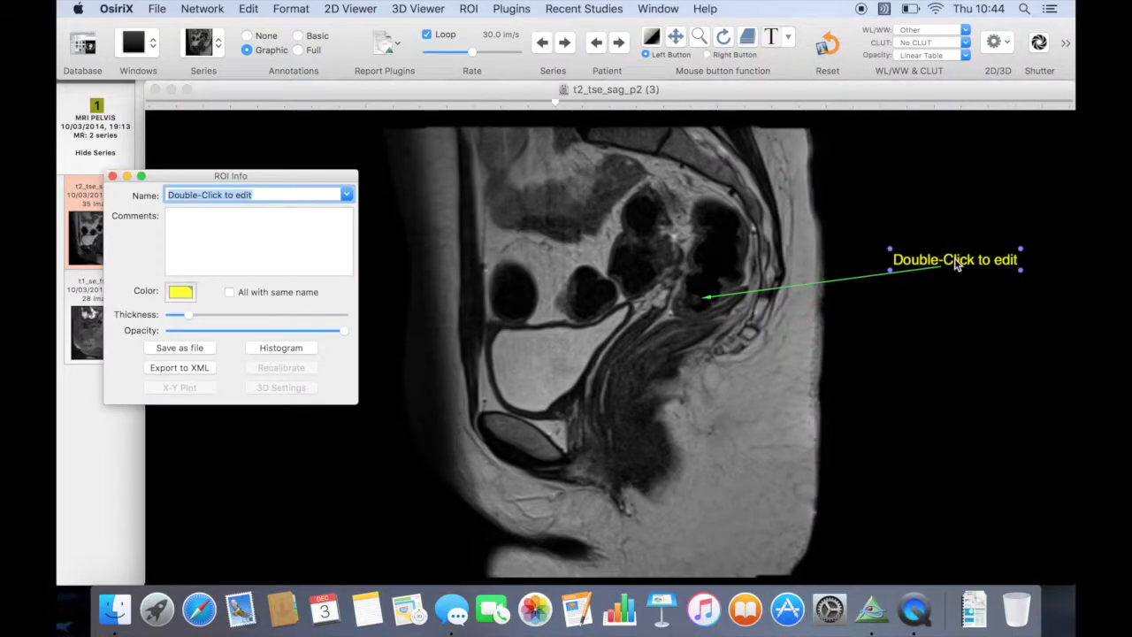
pyautogui.write('A')
pyautogui.scroll(-10, 876, 244)
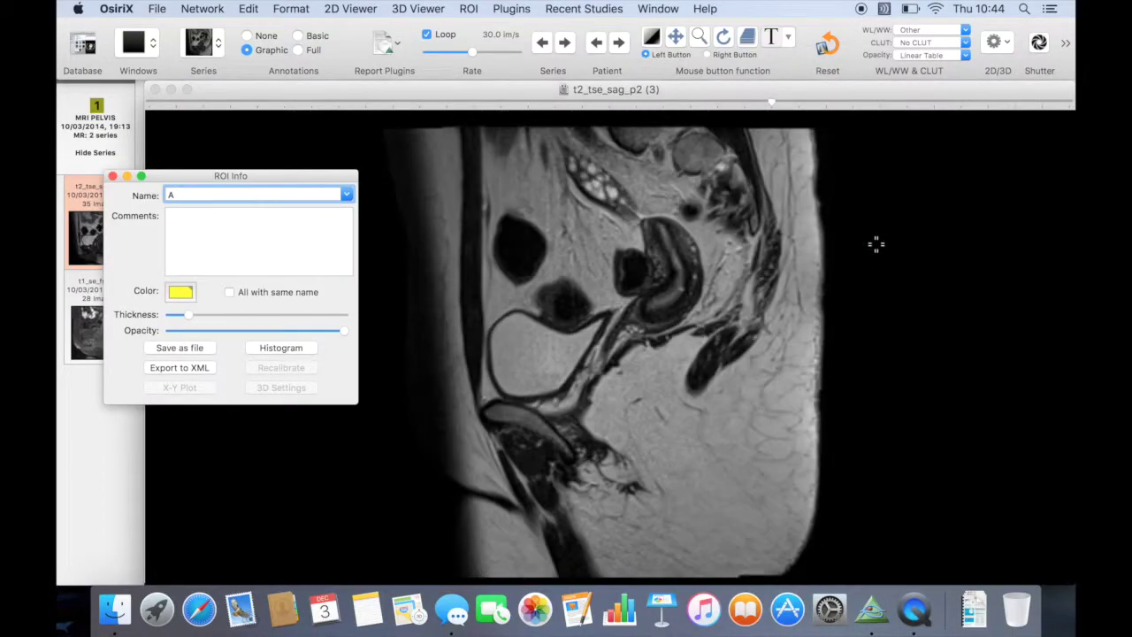
pyautogui.scroll(2, 876, 245)
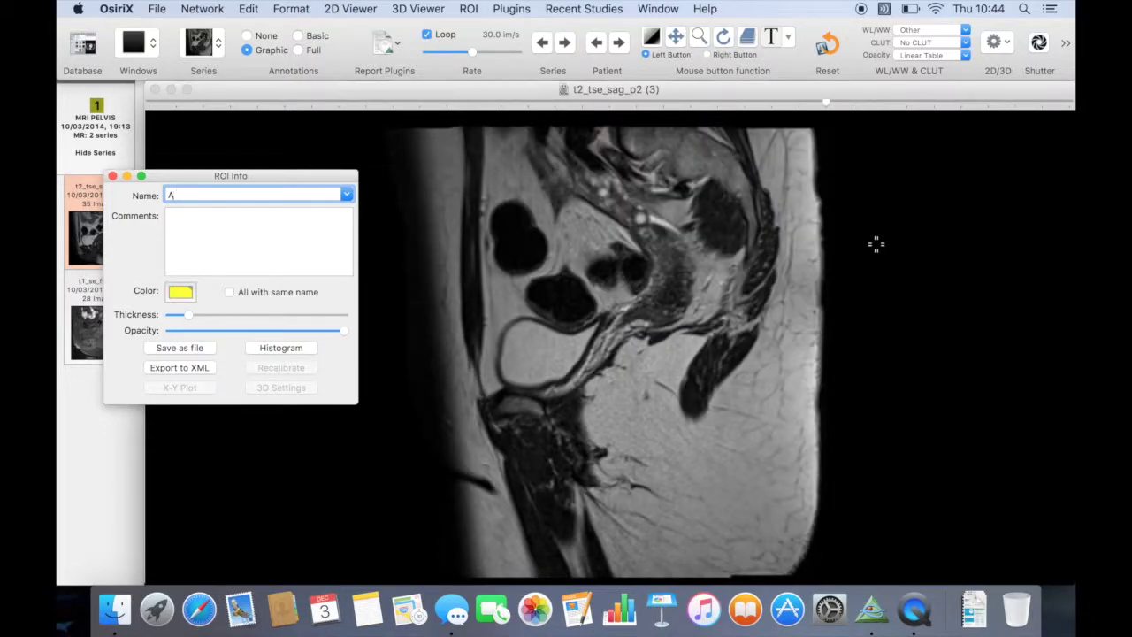
pyautogui.scroll(3, 876, 244)
pyautogui.scroll(3, 876, 245)
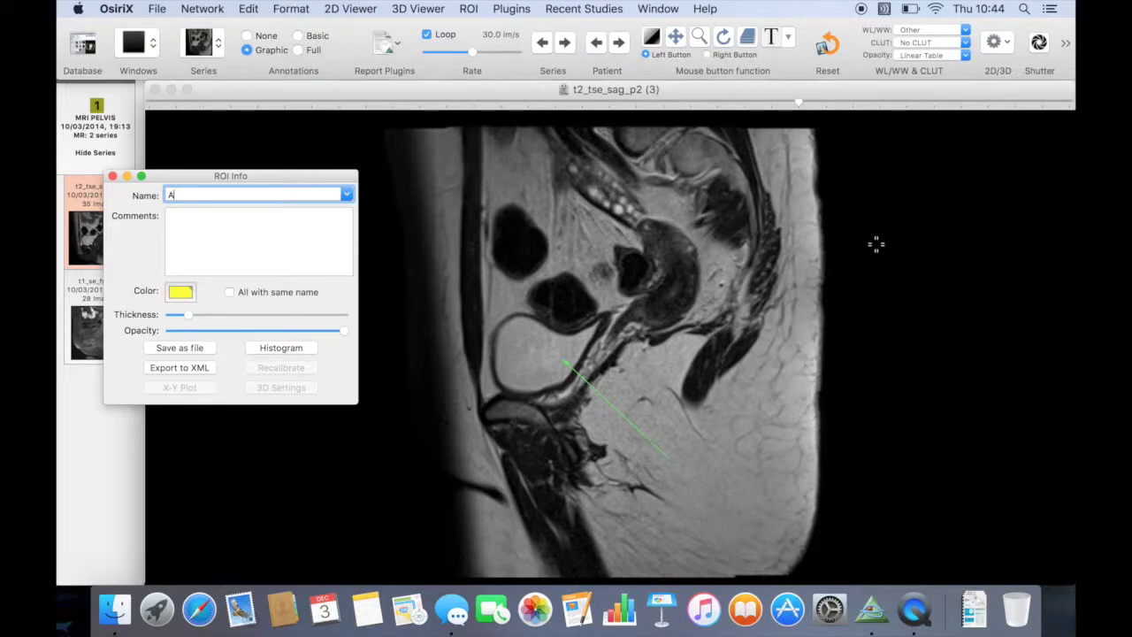
# Label the arrows on the other slices 'B' and 'C' at their tails
pyautogui.click(690, 467)
pyautogui.write('B')
pyautogui.scroll(-9, 766, 375)
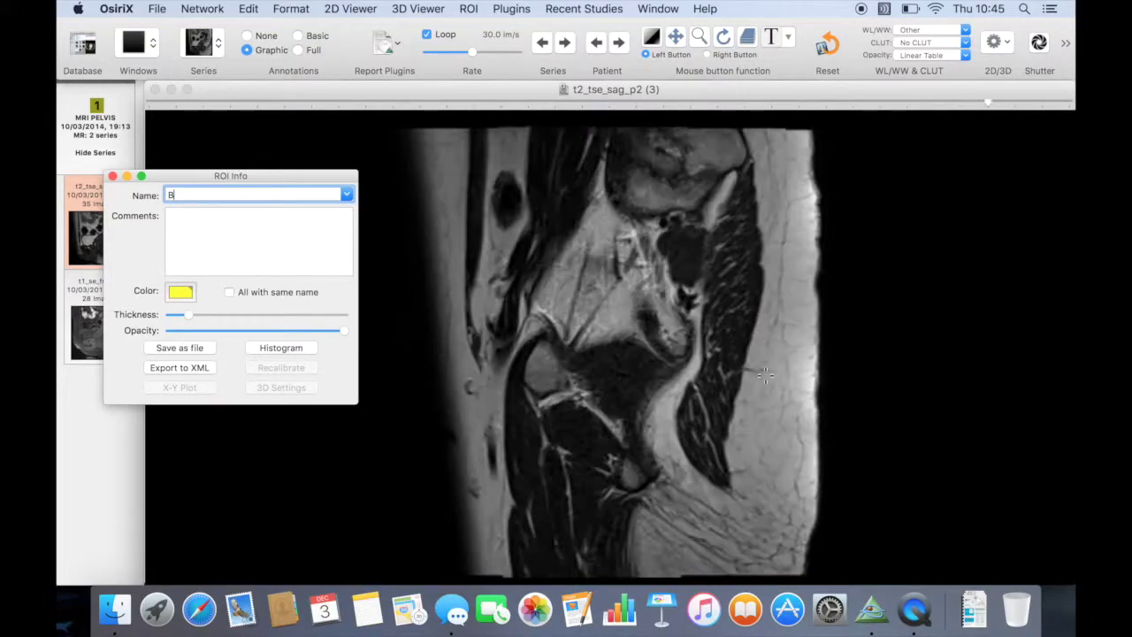
pyautogui.scroll(10, 766, 375)
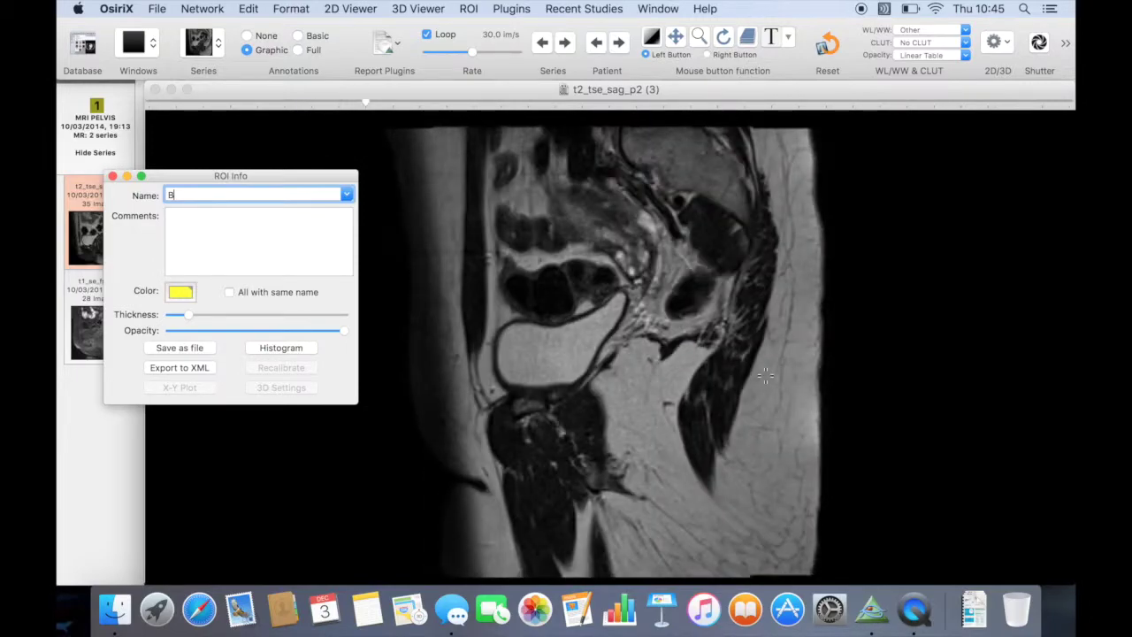
pyautogui.click(781, 370)
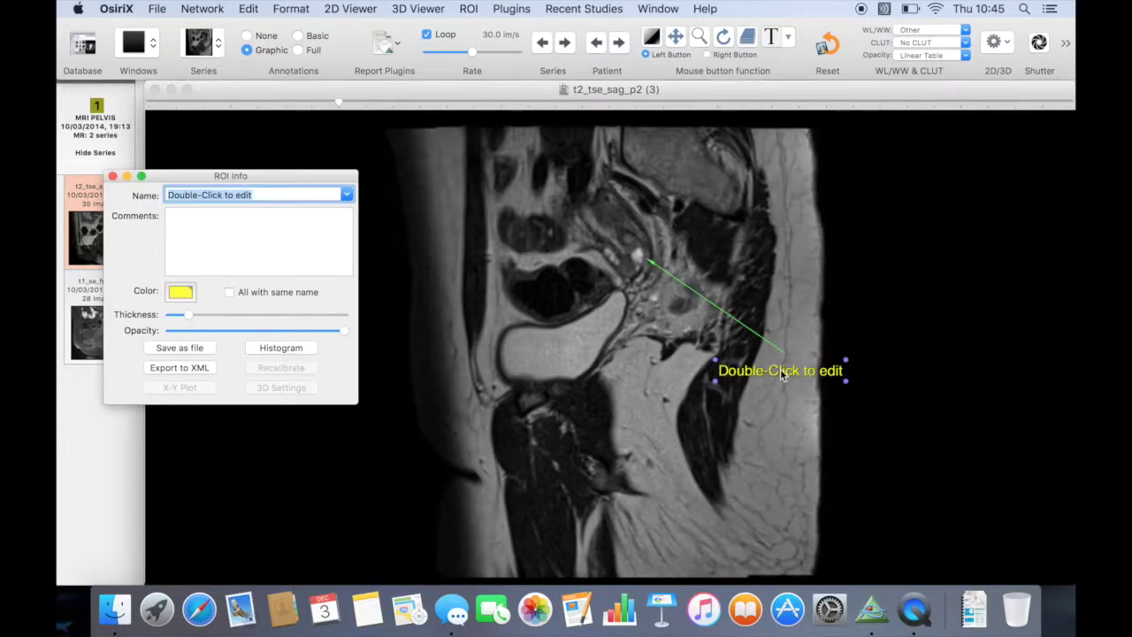
pyautogui.write('C')
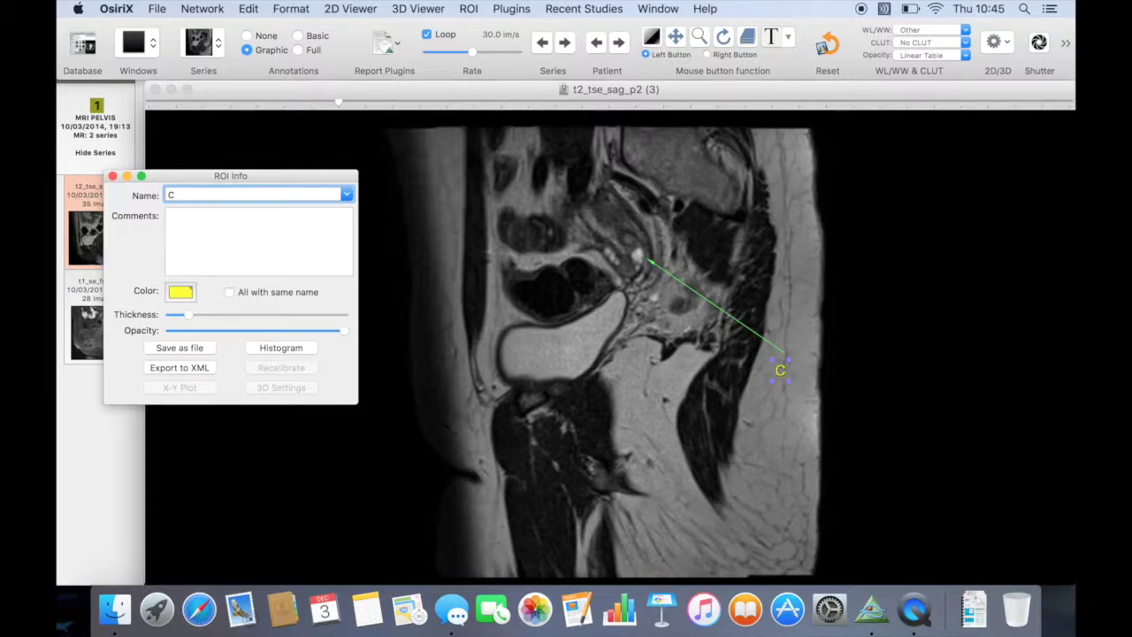
pyautogui.scroll(-6, 766, 371)
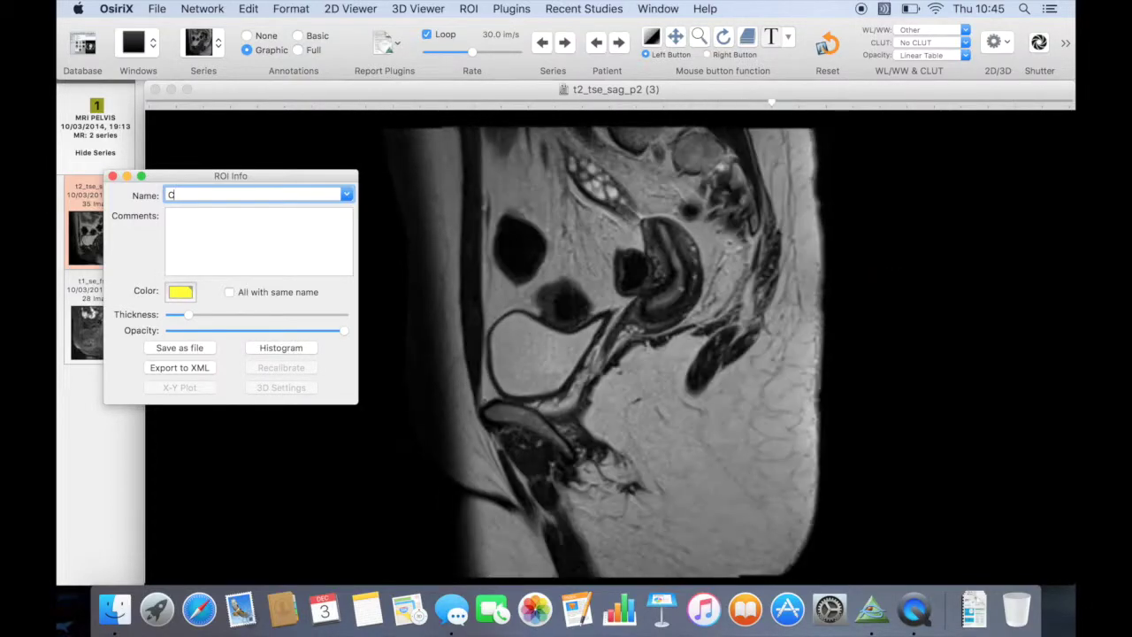
pyautogui.scroll(-2, 633, 351)
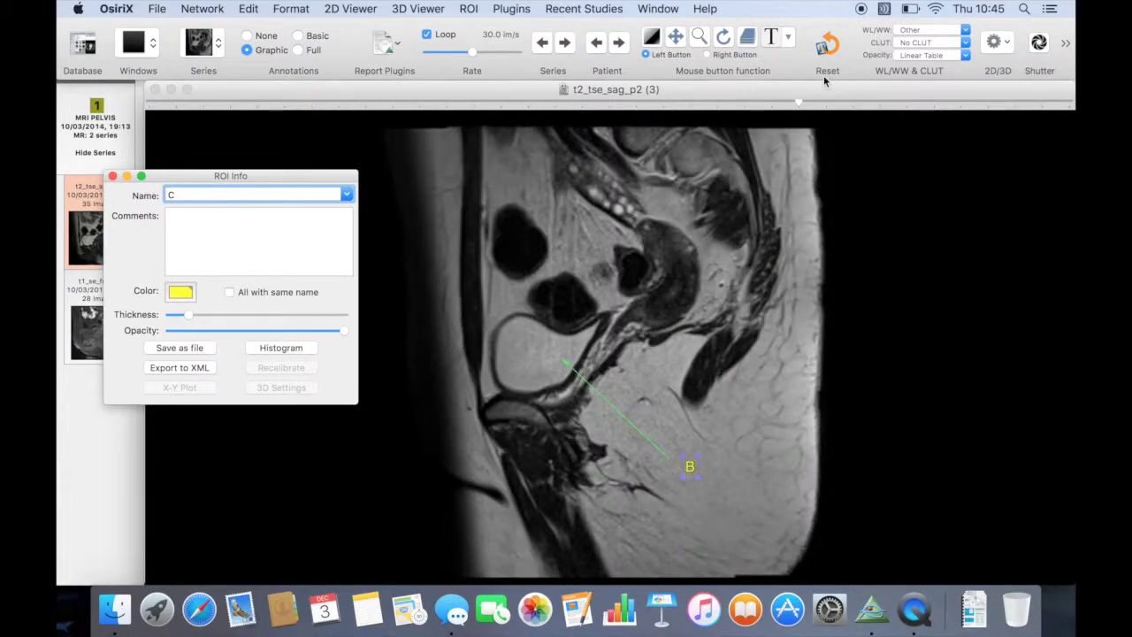
# Paint a brush ROI inside the dark structure near the top centre of the slice
pyautogui.click(787, 39)
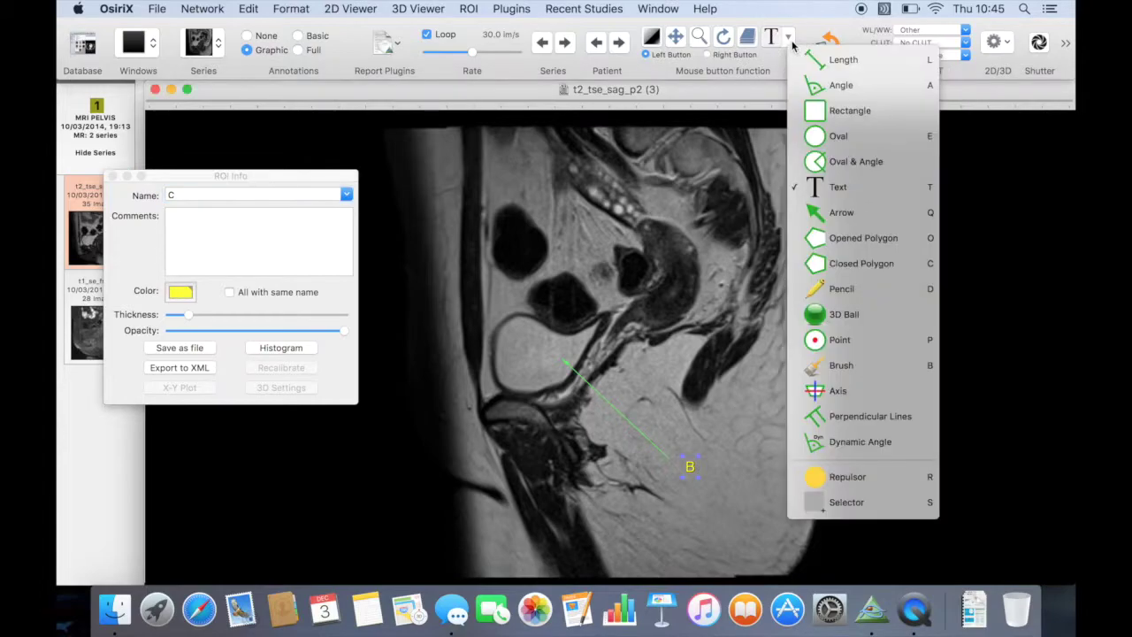
pyautogui.click(823, 366)
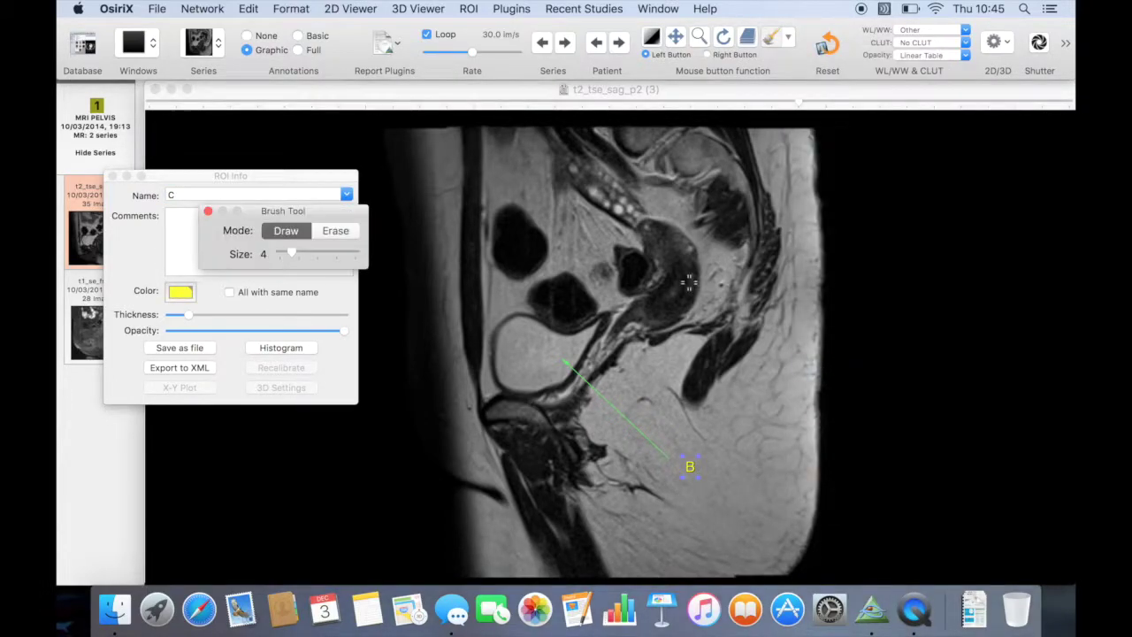
pyautogui.scroll(5, 679, 245)
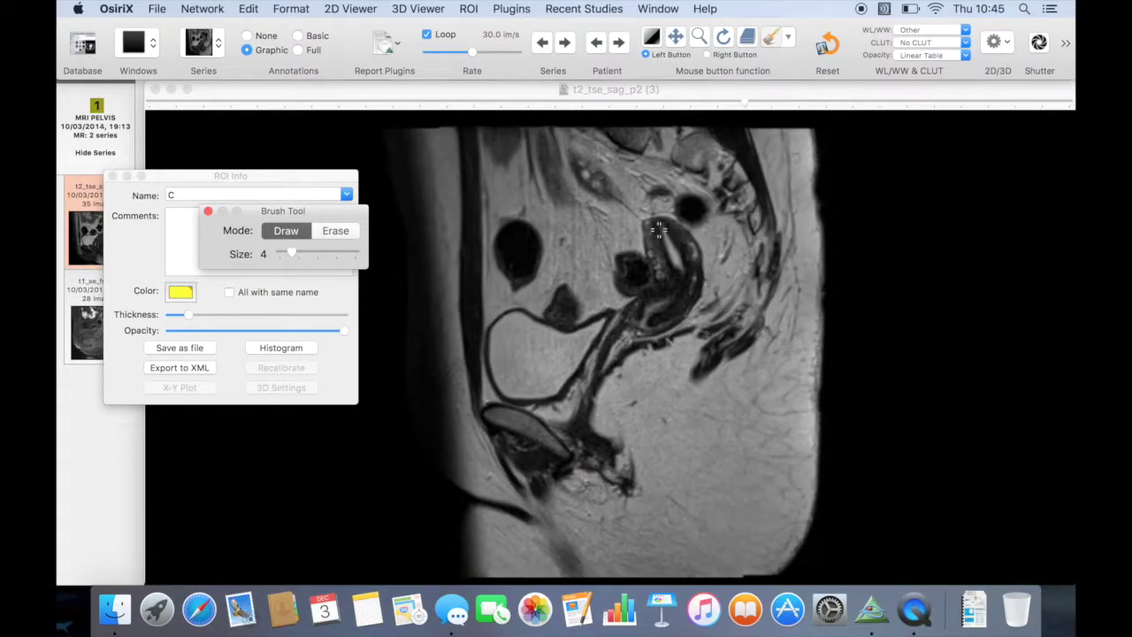
pyautogui.click(660, 230)
pyautogui.moveTo(664, 230); pyautogui.dragTo(686, 274)
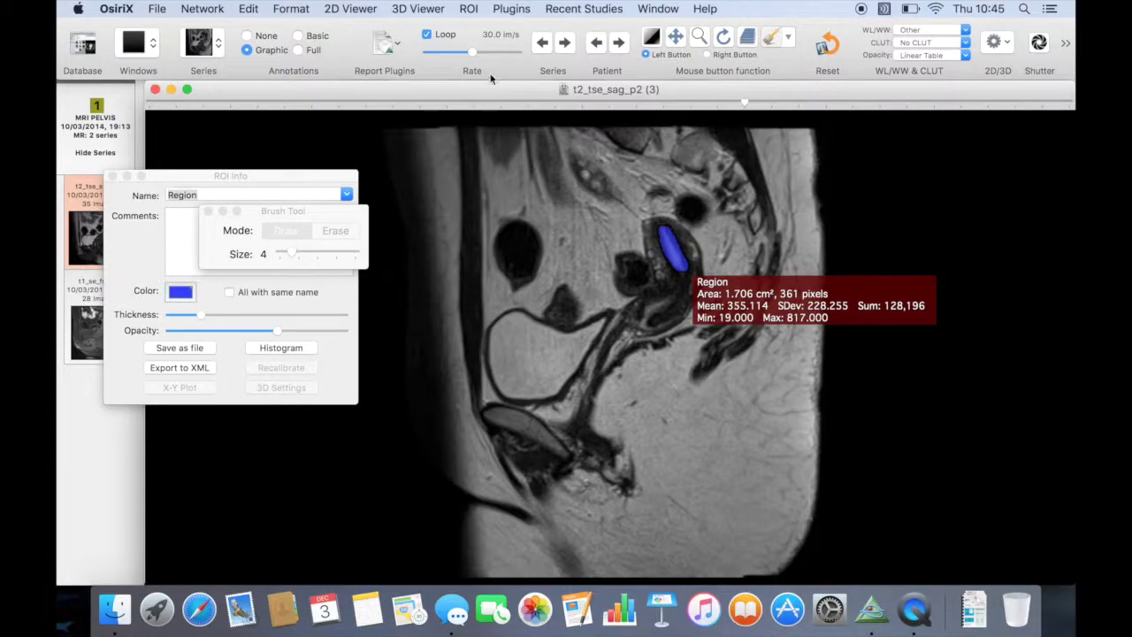
pyautogui.click(473, 9)
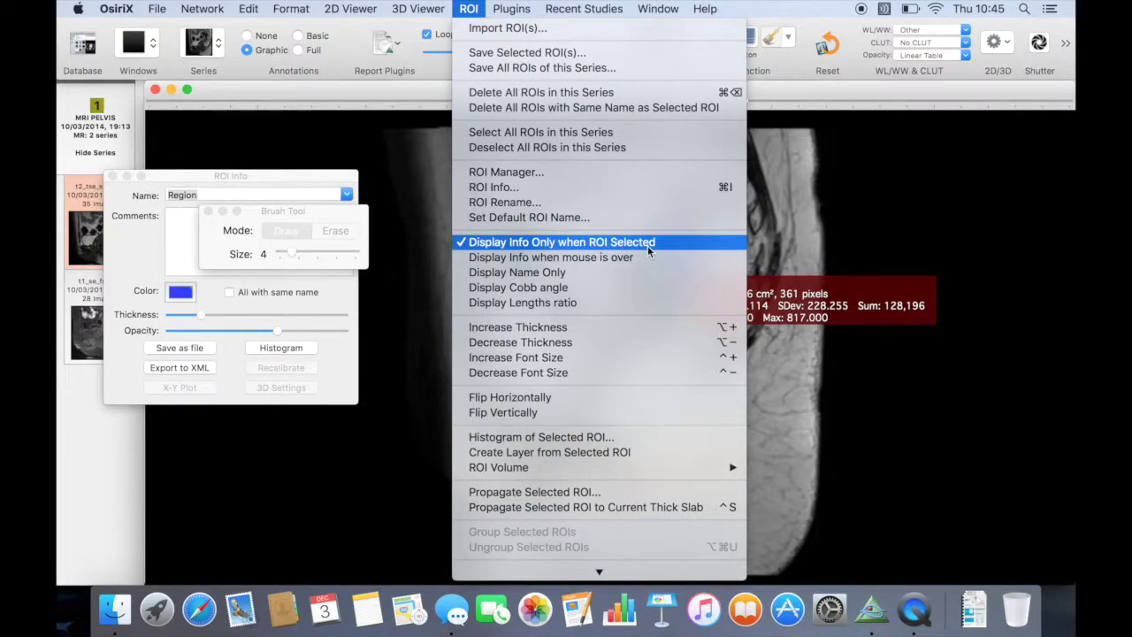
# Set ROI info to display only when selected, and close the Brush Tool and ROI Info windows
pyautogui.click(690, 246)
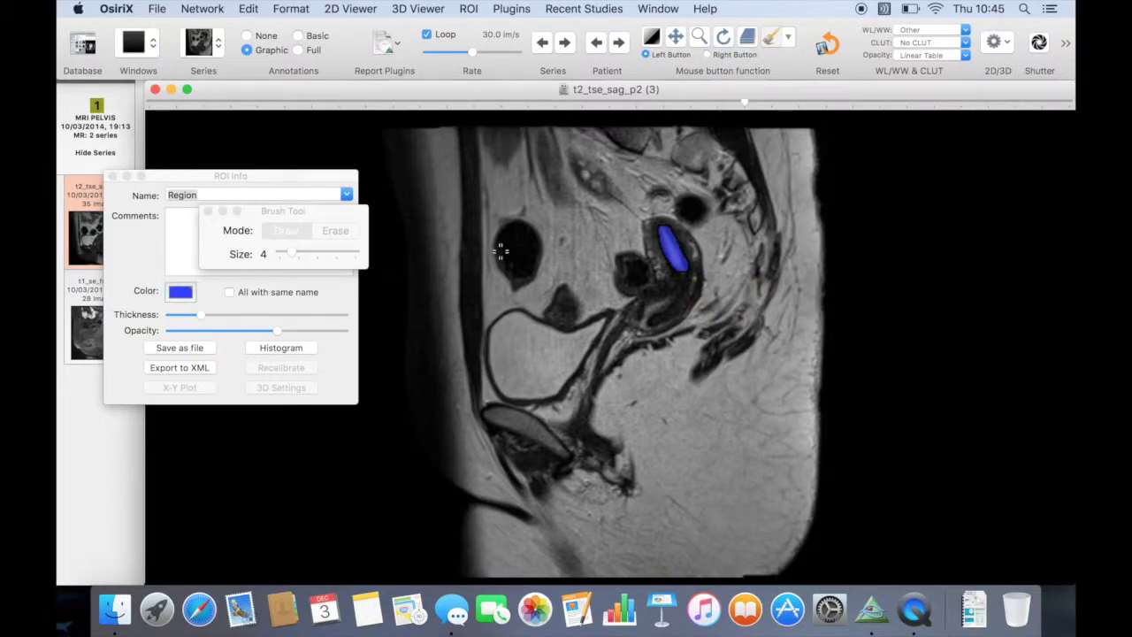
pyautogui.click(208, 213)
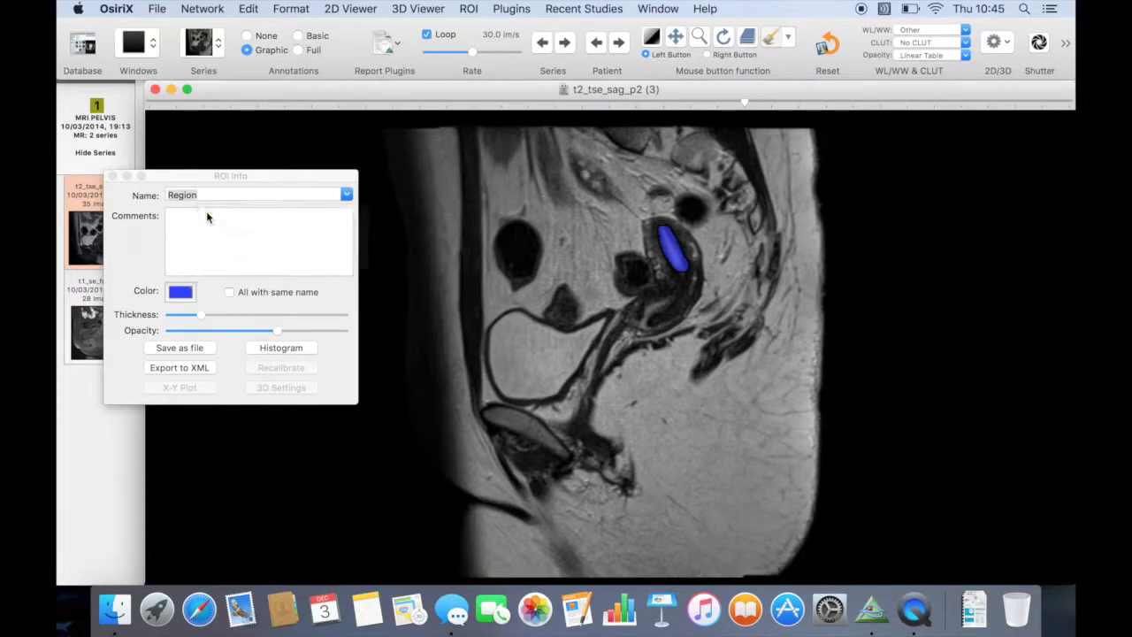
pyautogui.click(112, 177)
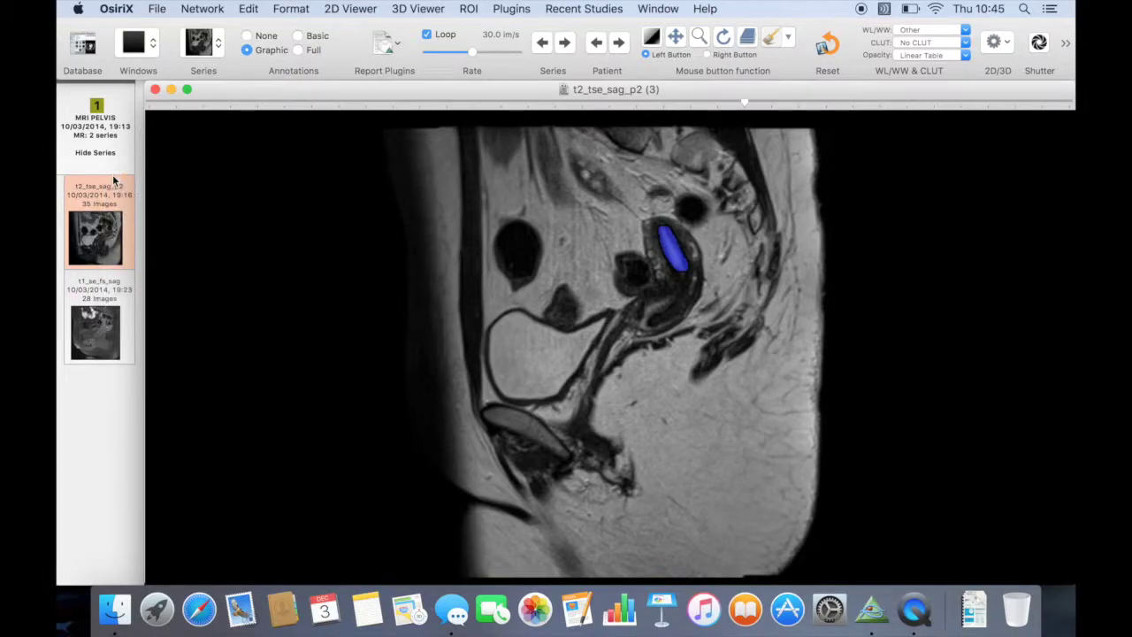
# Export all 35 series images with ROIs as an 8-bit RGB DICOM series named 'Exported Series'
pyautogui.click(156, 8)
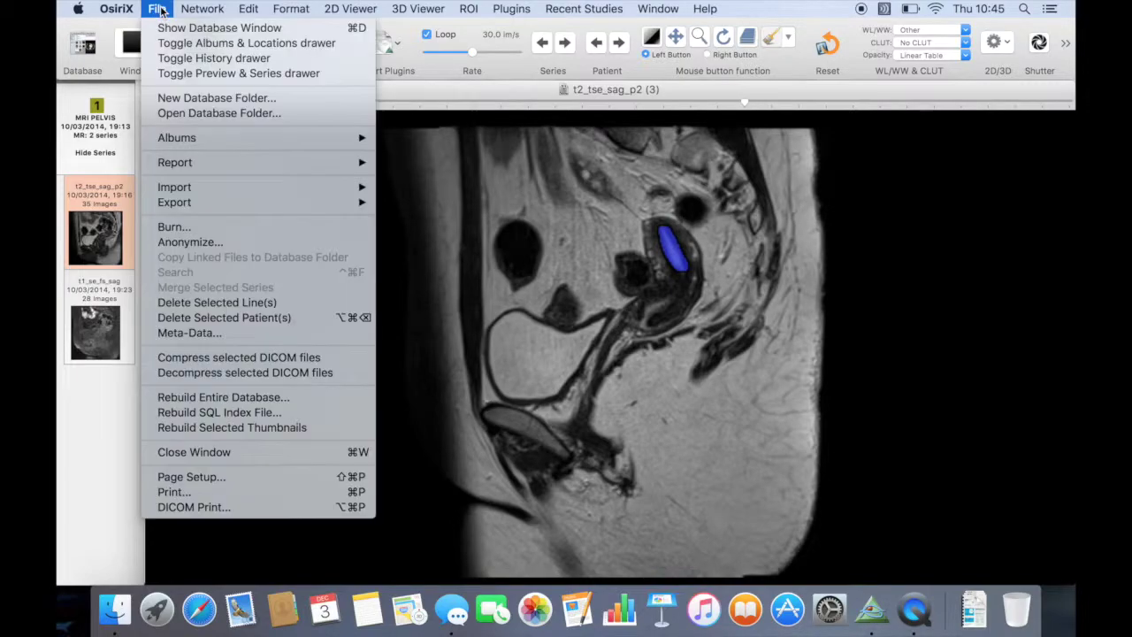
pyautogui.moveTo(168, 202)
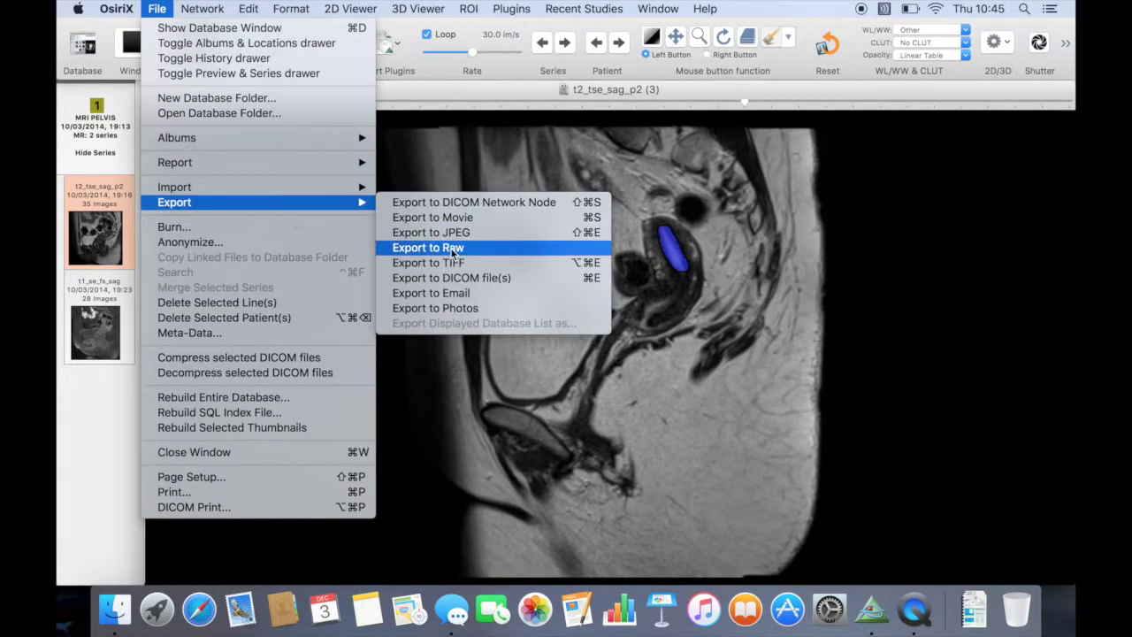
pyautogui.click(467, 278)
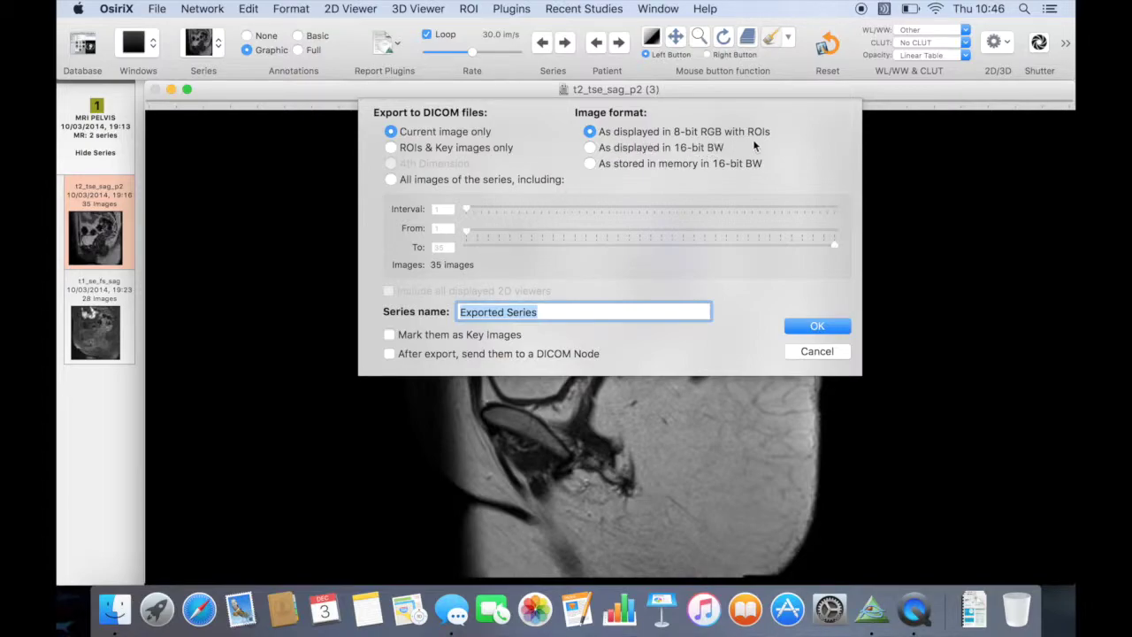
pyautogui.click(462, 180)
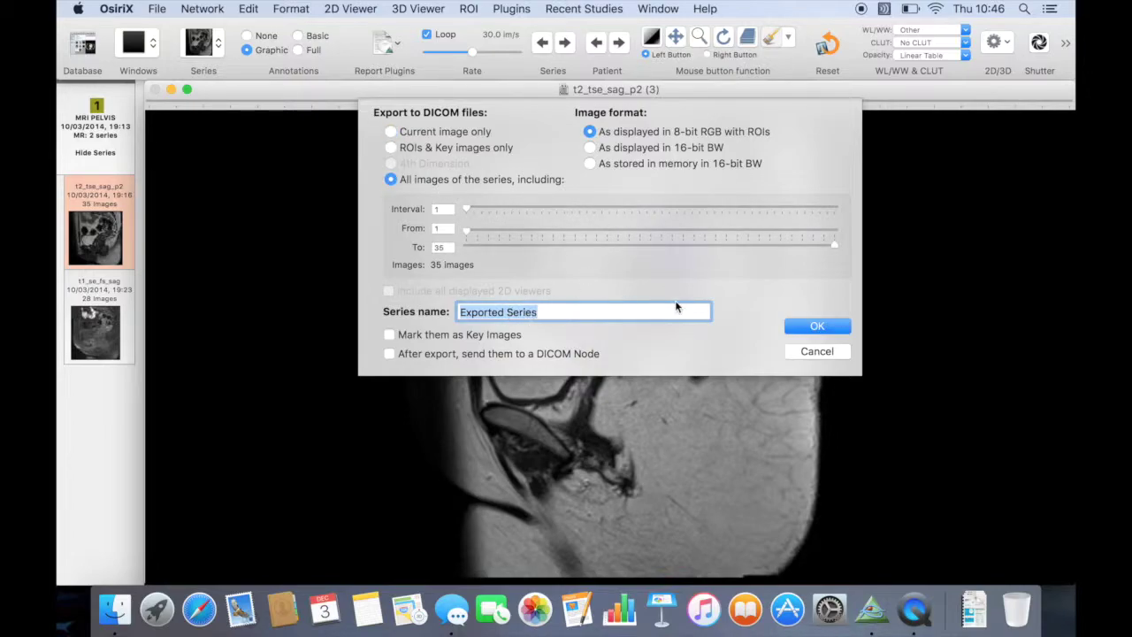
pyautogui.click(836, 326)
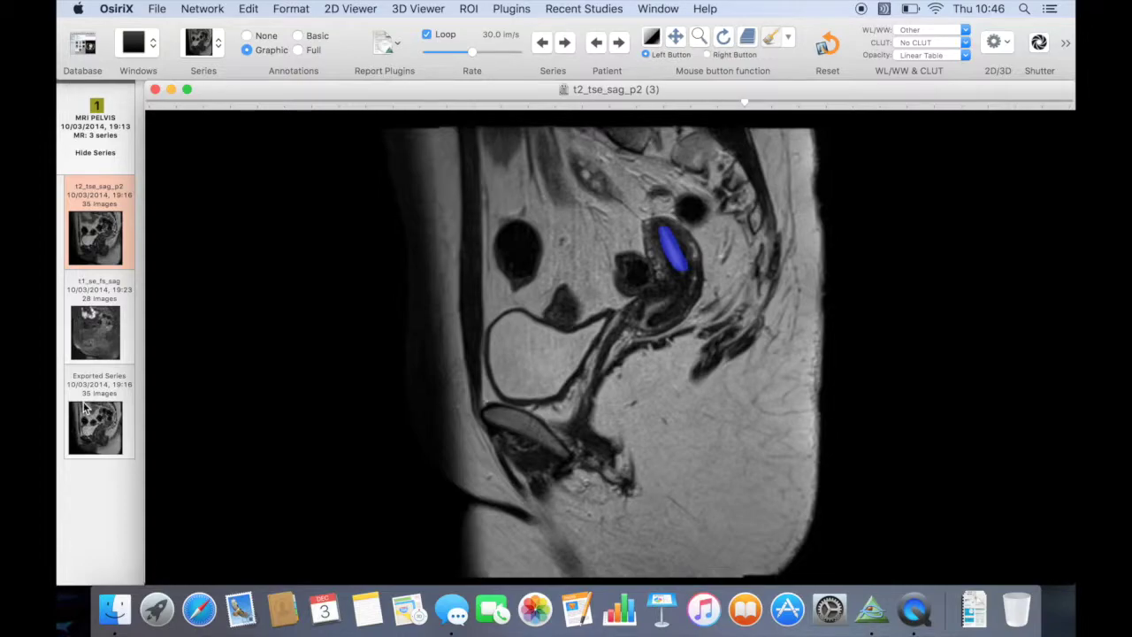
# Load the new 35-image Exported Series into the viewer and scroll through its slices
pyautogui.click(85, 407)
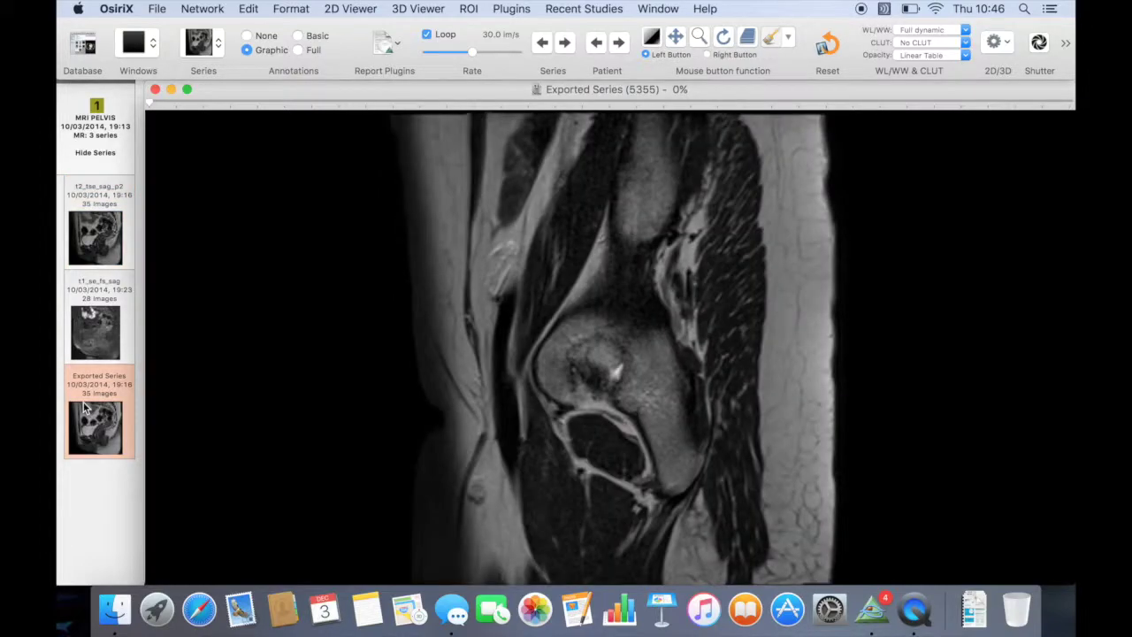
pyautogui.scroll(-1, 351, 269)
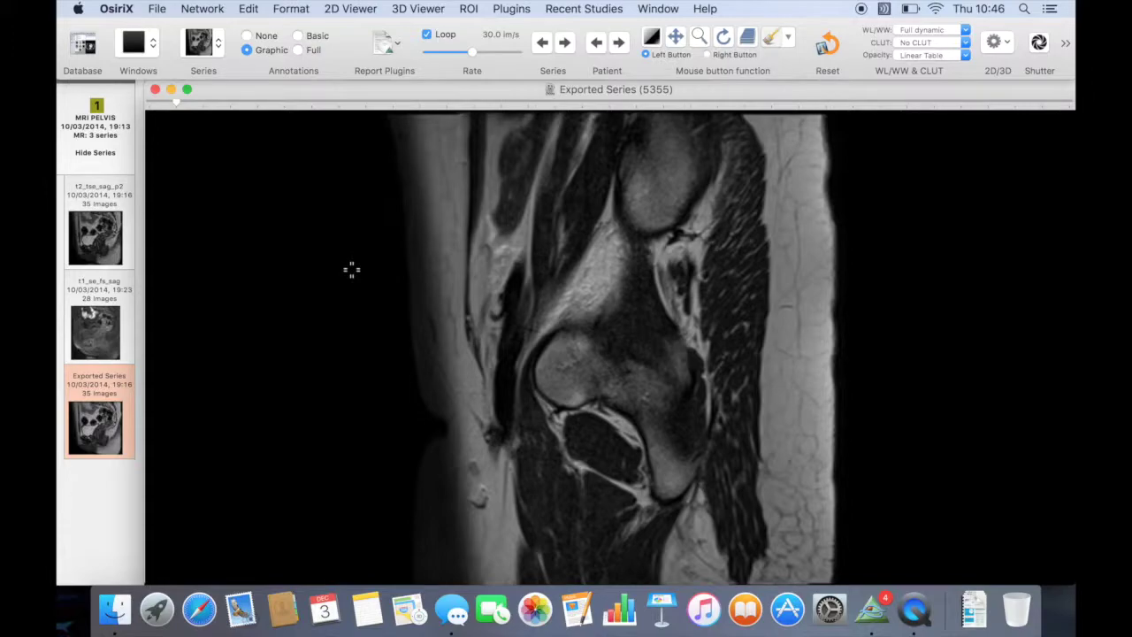
pyautogui.scroll(-5, 351, 269)
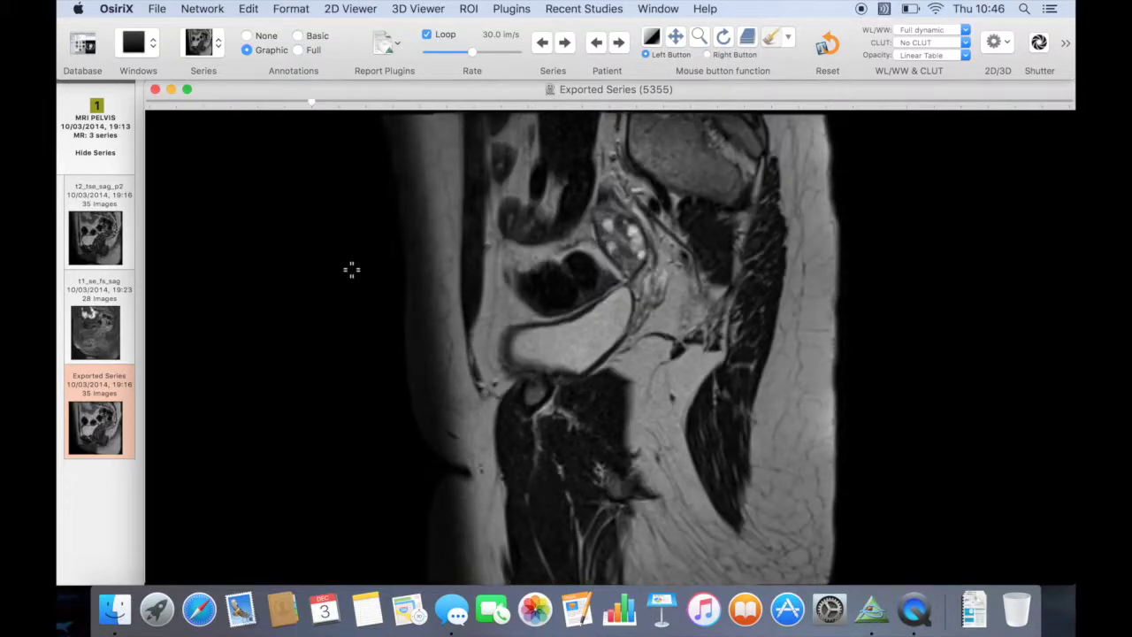
pyautogui.scroll(-1, 351, 269)
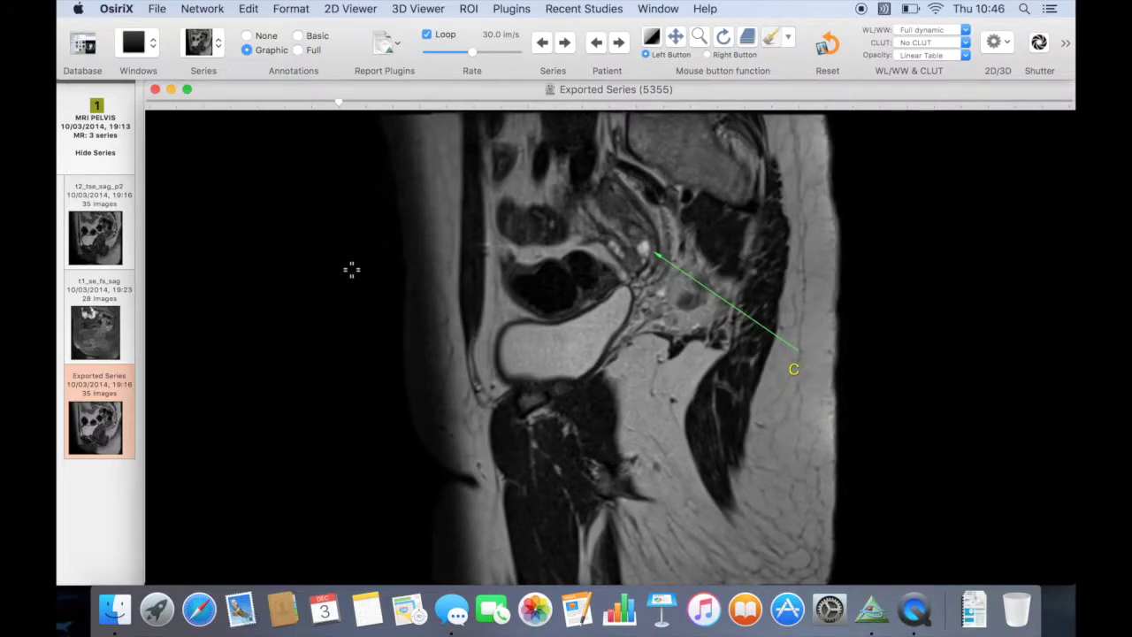
pyautogui.scroll(-8, 351, 269)
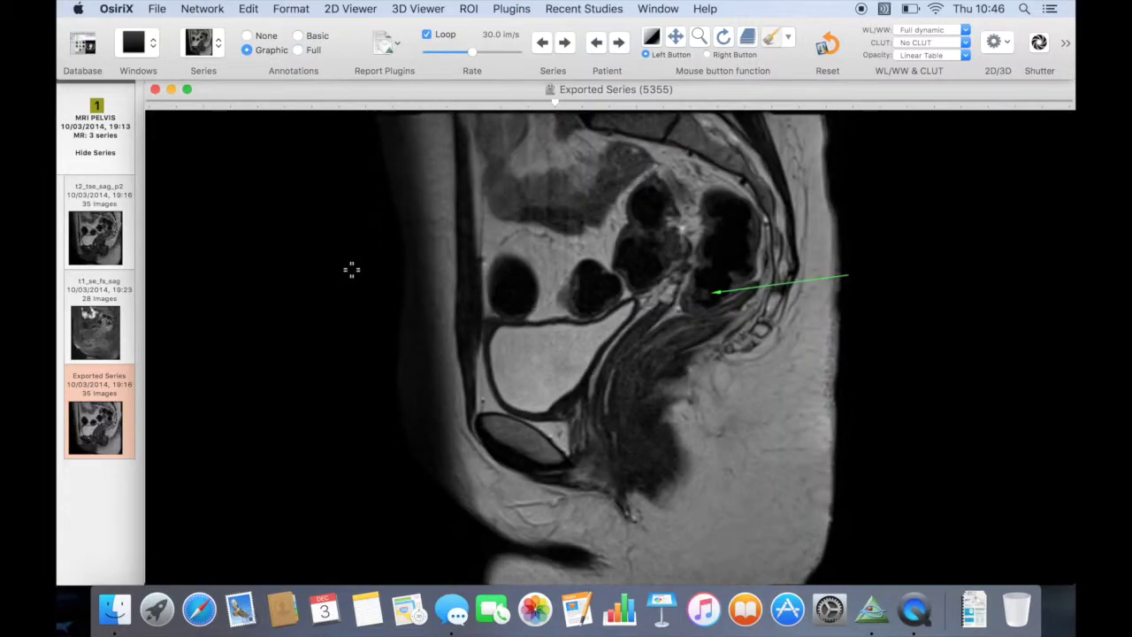
pyautogui.scroll(-1, 351, 269)
pyautogui.scroll(1, 351, 269)
# Page back and forth to the midline slice showing the burned-in green arrow and 'B' label
pyautogui.scroll(-6, 868, 261)
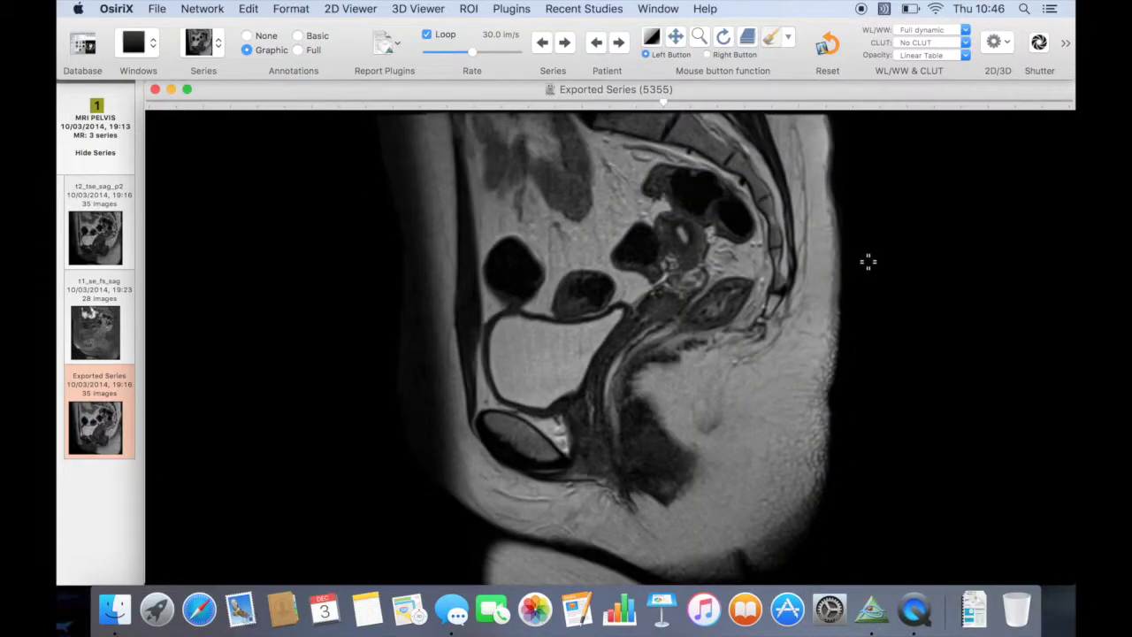
pyautogui.scroll(-3, 867, 261)
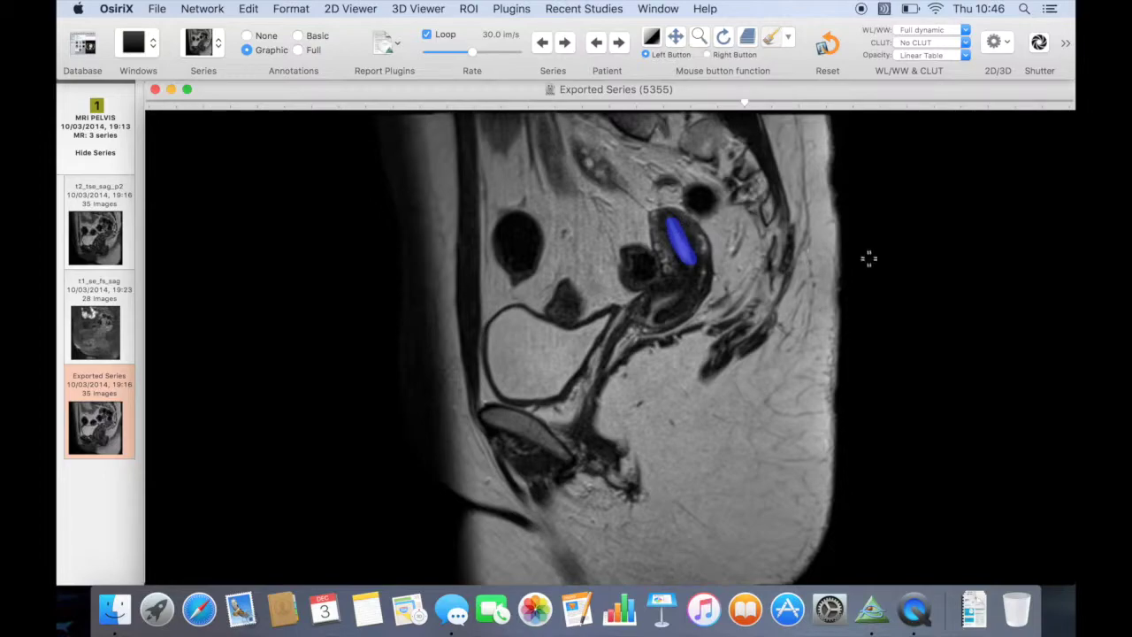
pyautogui.scroll(-5, 882, 264)
pyautogui.scroll(1, 882, 263)
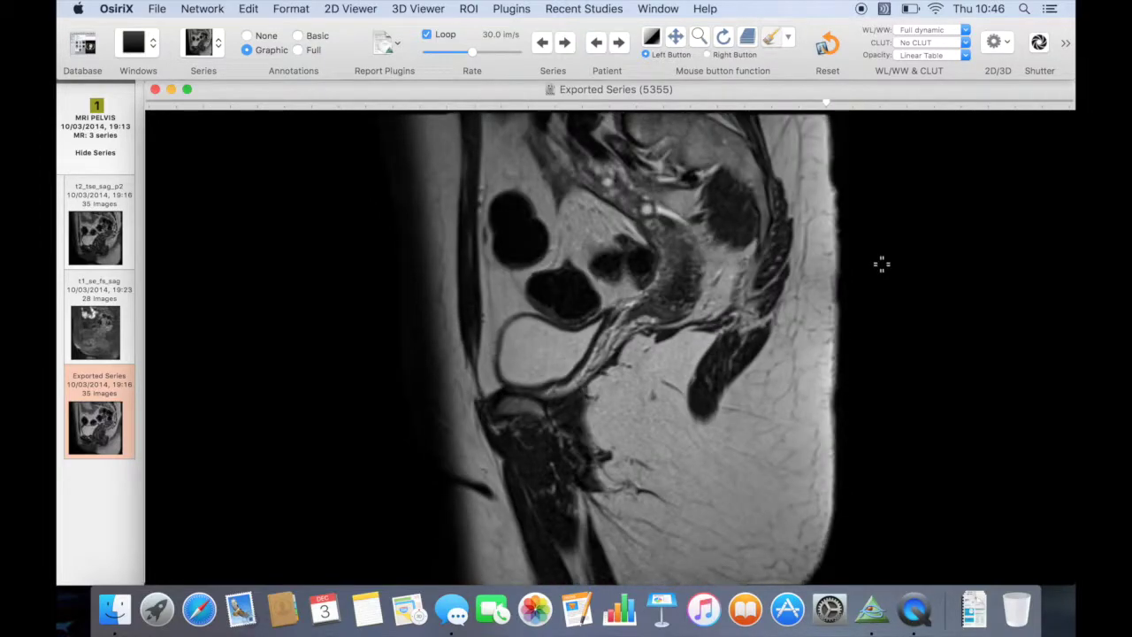
pyautogui.scroll(-8, 882, 263)
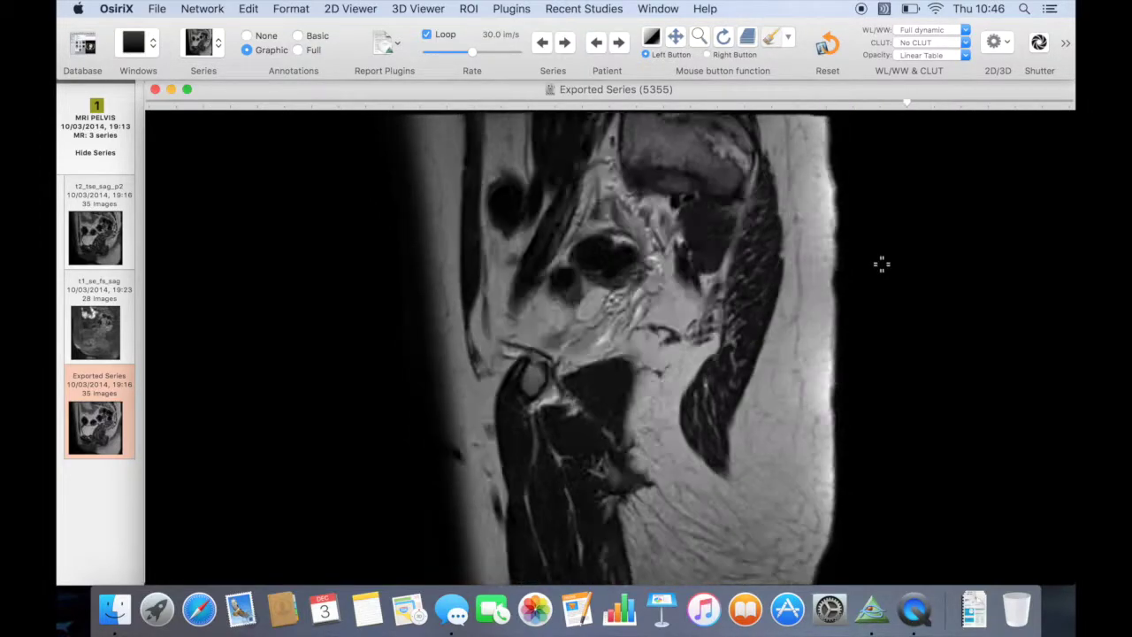
pyautogui.scroll(18, 882, 263)
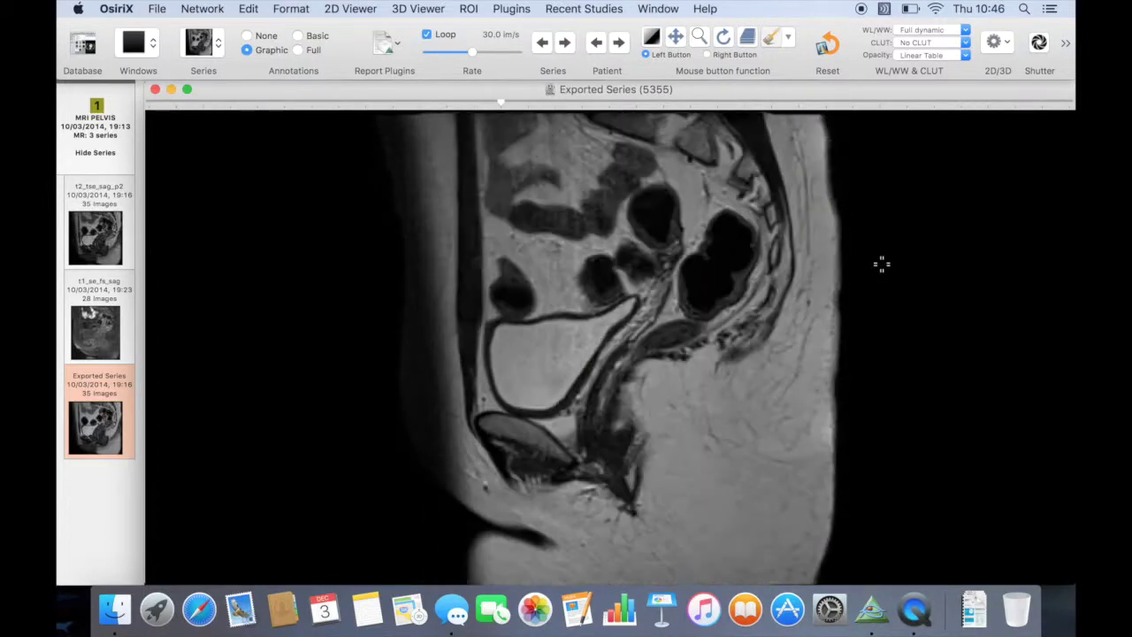
pyautogui.scroll(-5, 882, 263)
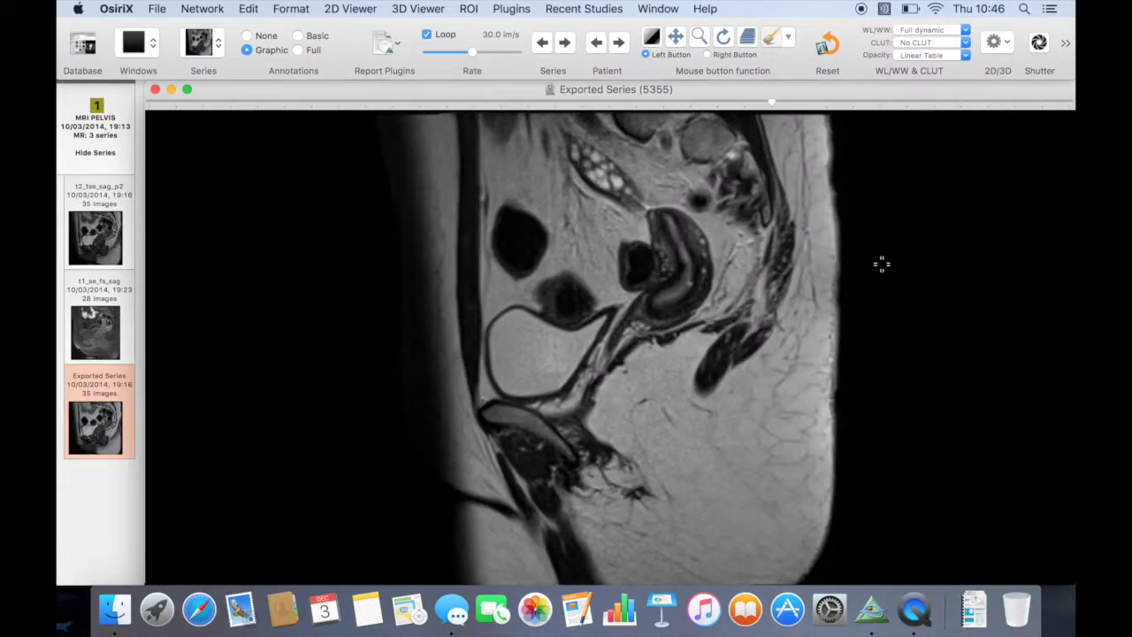
pyautogui.scroll(3, 882, 264)
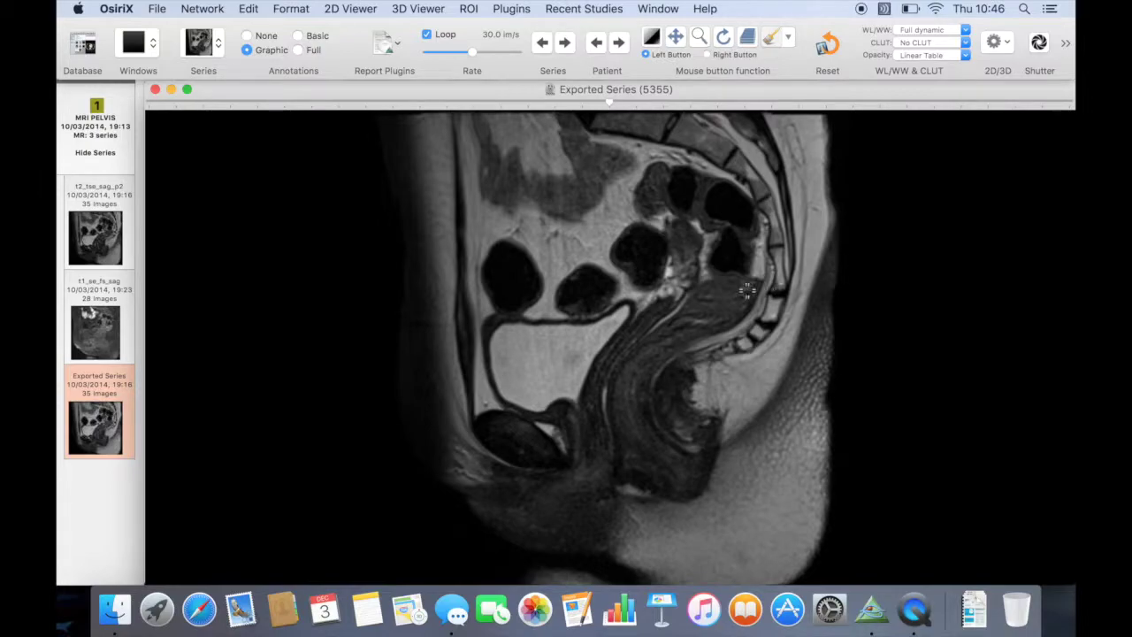
pyautogui.scroll(-7, 746, 290)
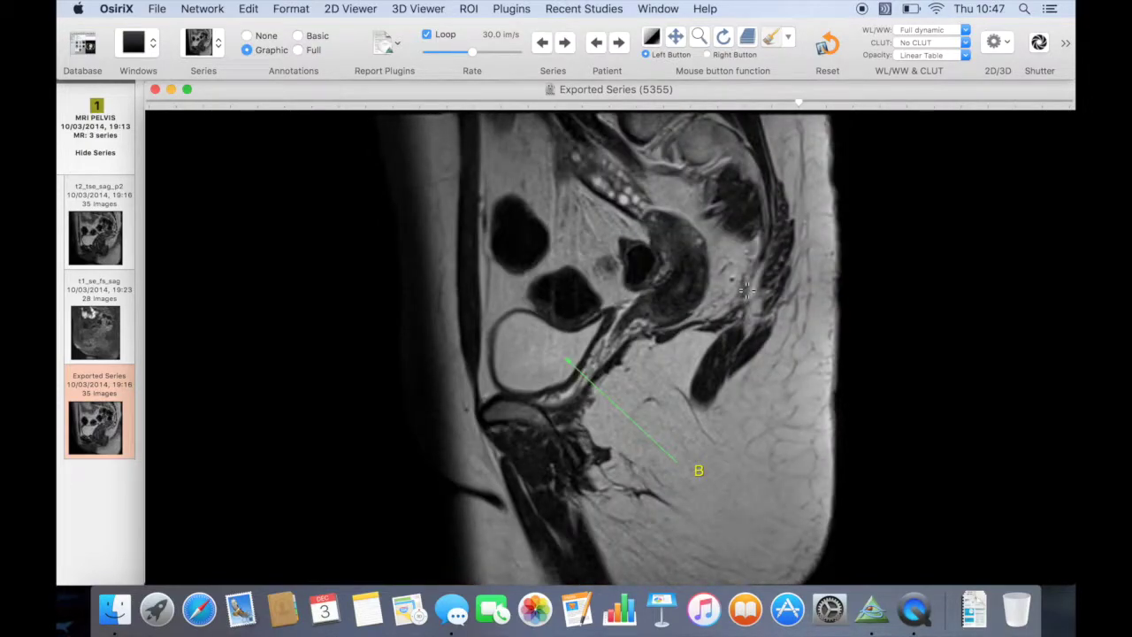
pyautogui.click(468, 9)
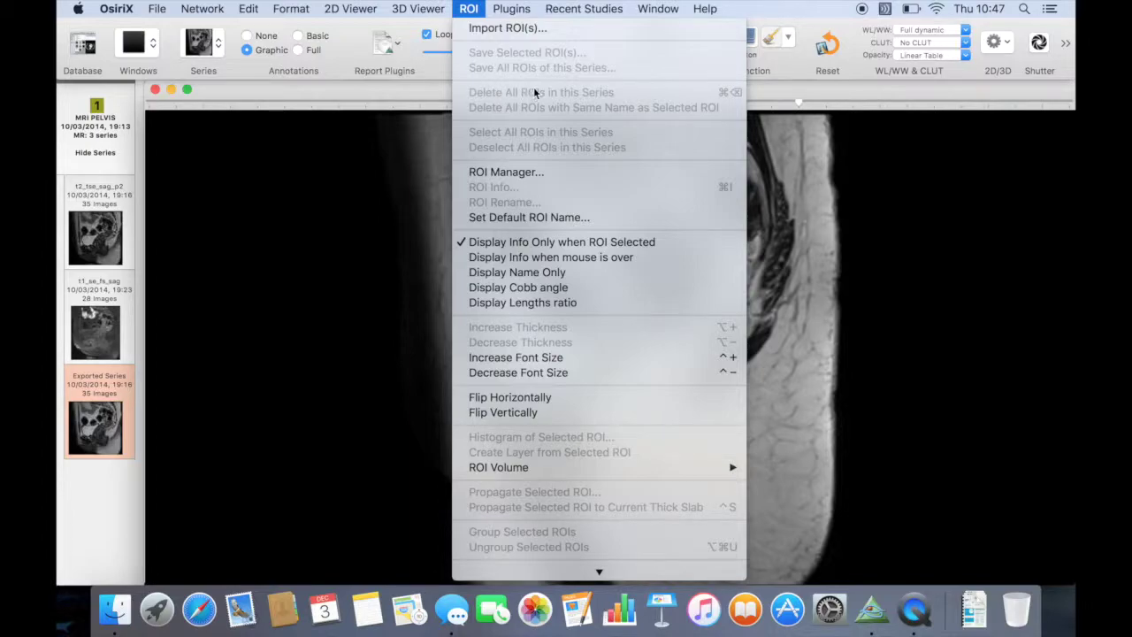
# Load the original t2_tse_sag_p2 series and page through its annotated slices
pyautogui.click(364, 188)
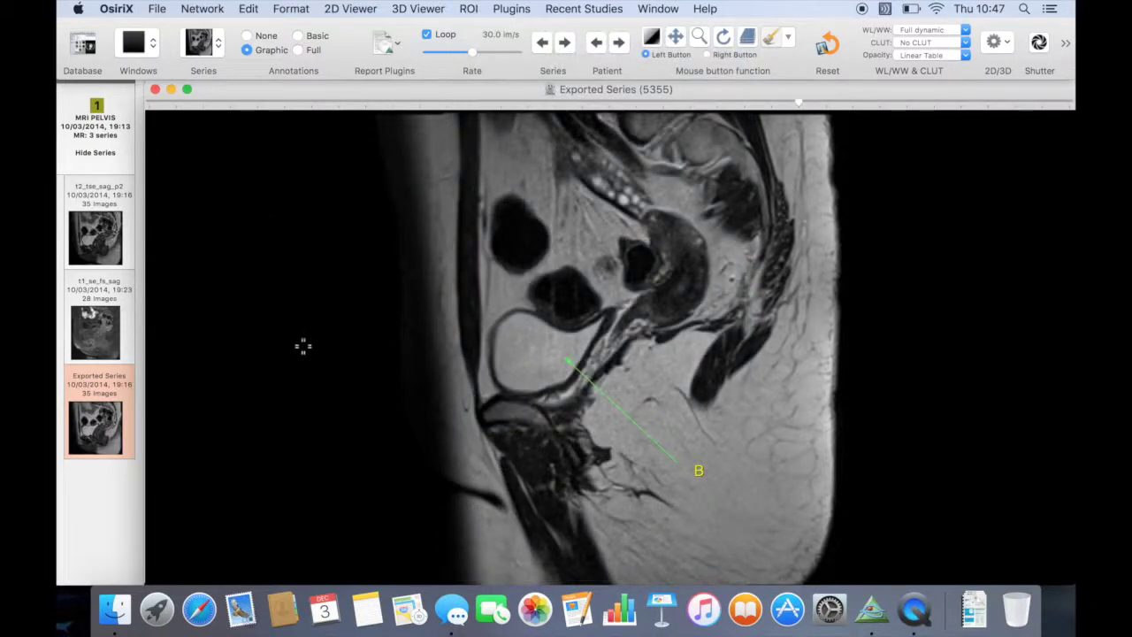
pyautogui.click(99, 254)
pyautogui.scroll(-5, 346, 273)
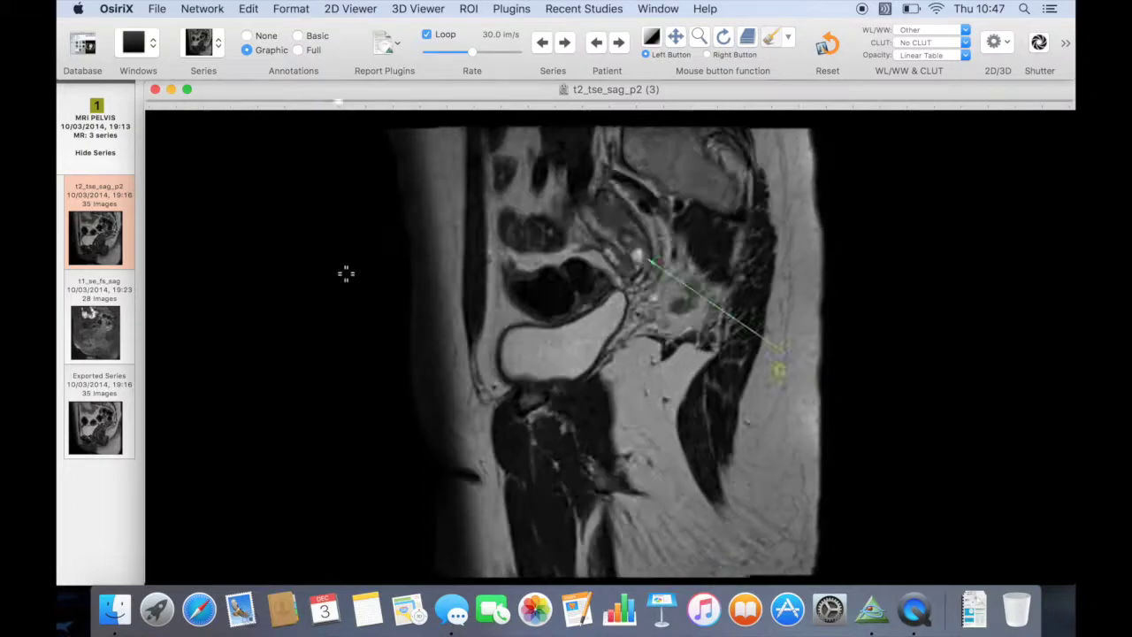
pyautogui.scroll(-3, 346, 273)
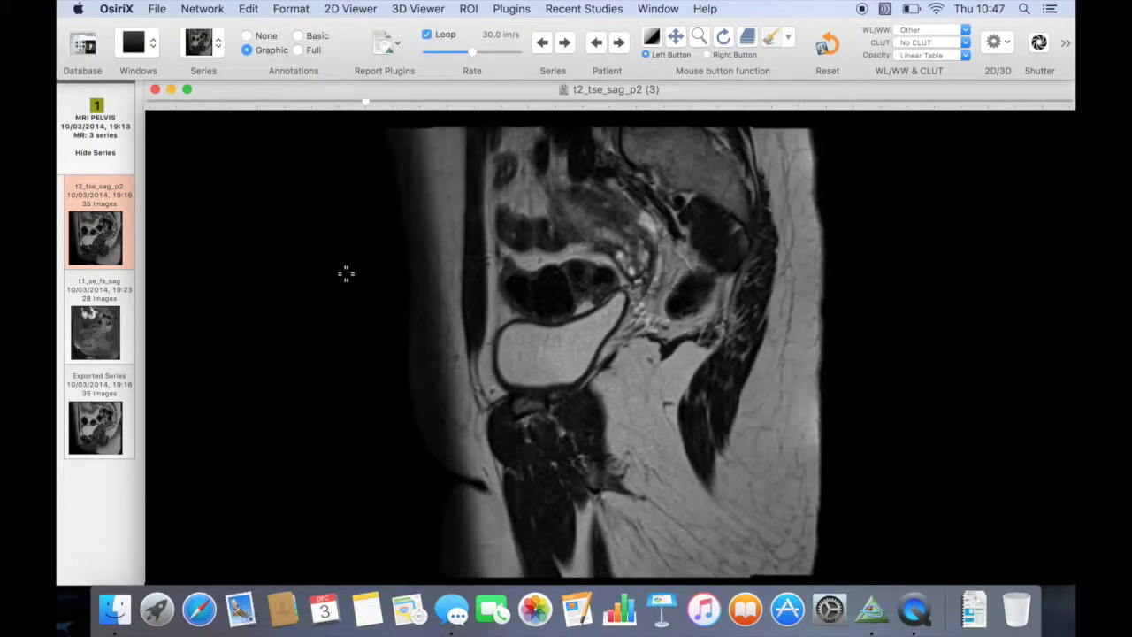
pyautogui.scroll(2, 346, 273)
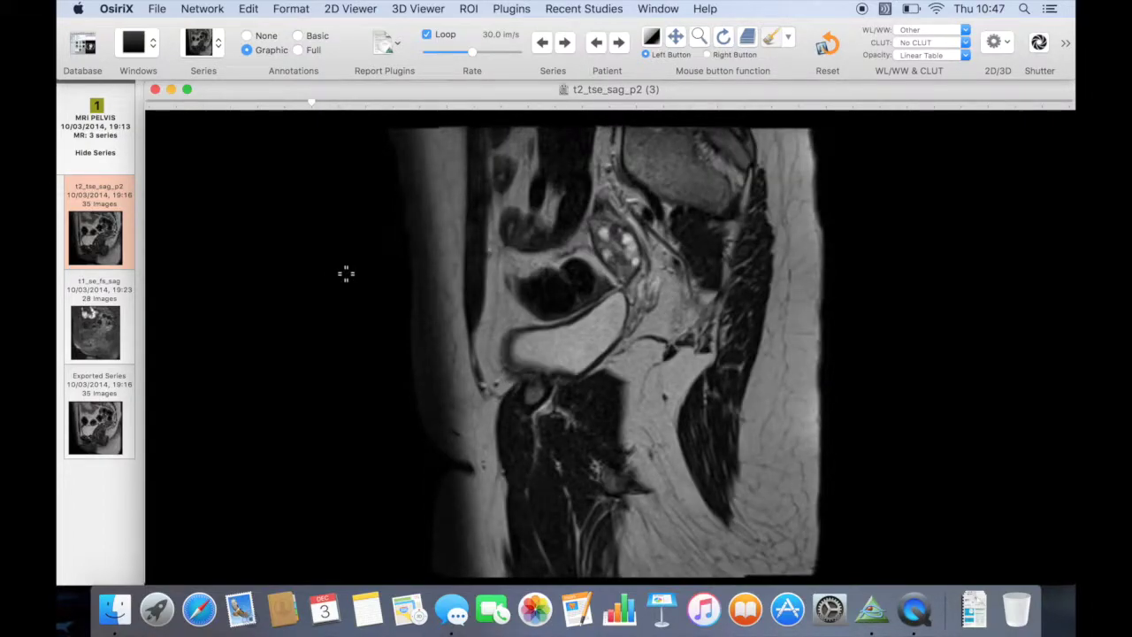
pyautogui.scroll(2, 346, 273)
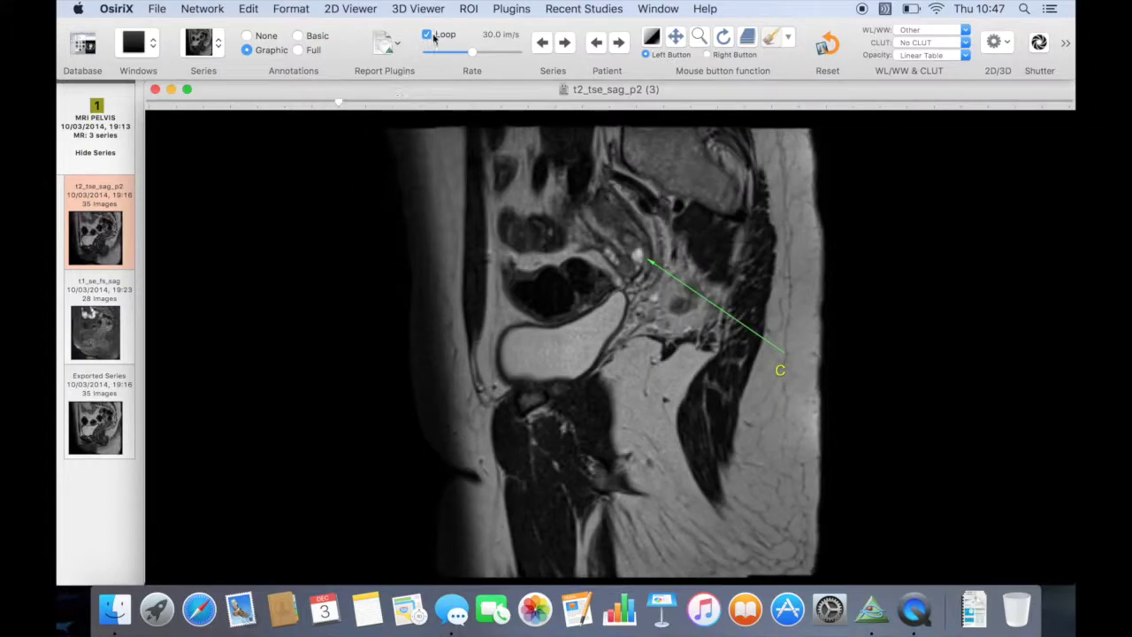
# Delete all ROIs in the t2_tse_sag_p2 series, then return to the Exported Series
pyautogui.click(467, 9)
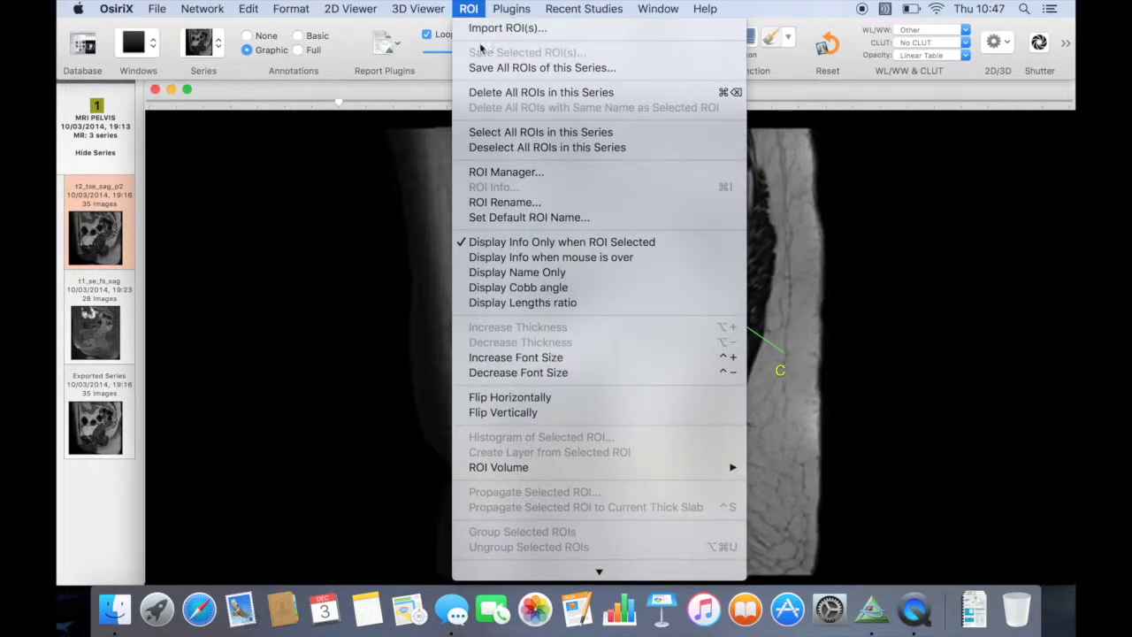
pyautogui.click(602, 92)
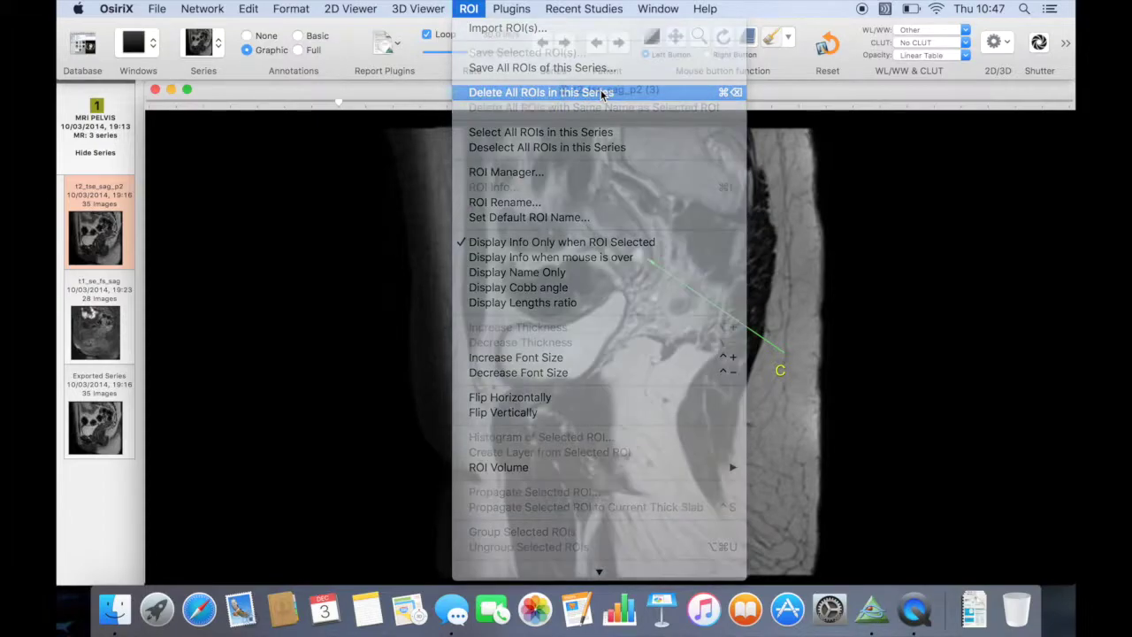
pyautogui.scroll(-20, 632, 283)
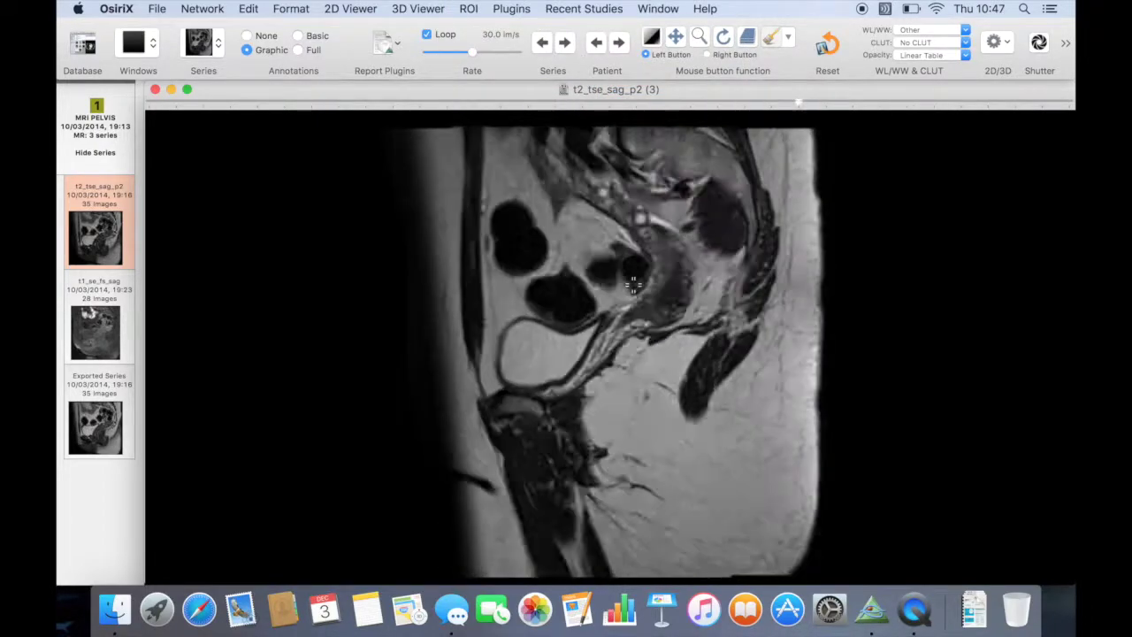
pyautogui.click(95, 424)
# Scroll the Exported Series slices to confirm the blue painted region and green 'C' arrow remain
pyautogui.scroll(-5, 369, 329)
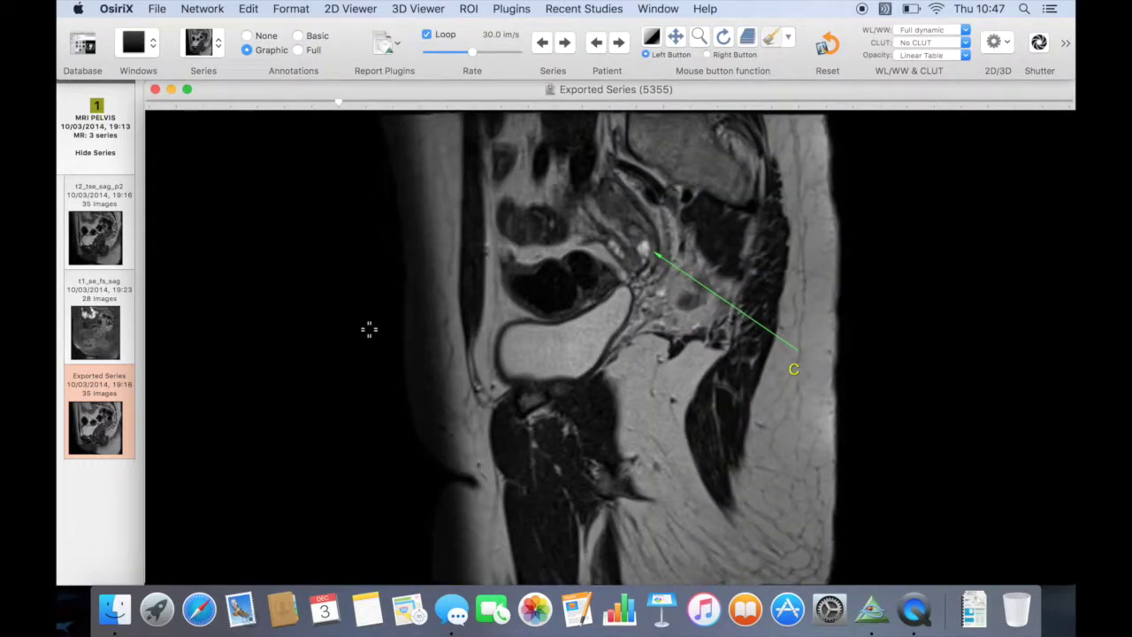
pyautogui.scroll(-15, 369, 329)
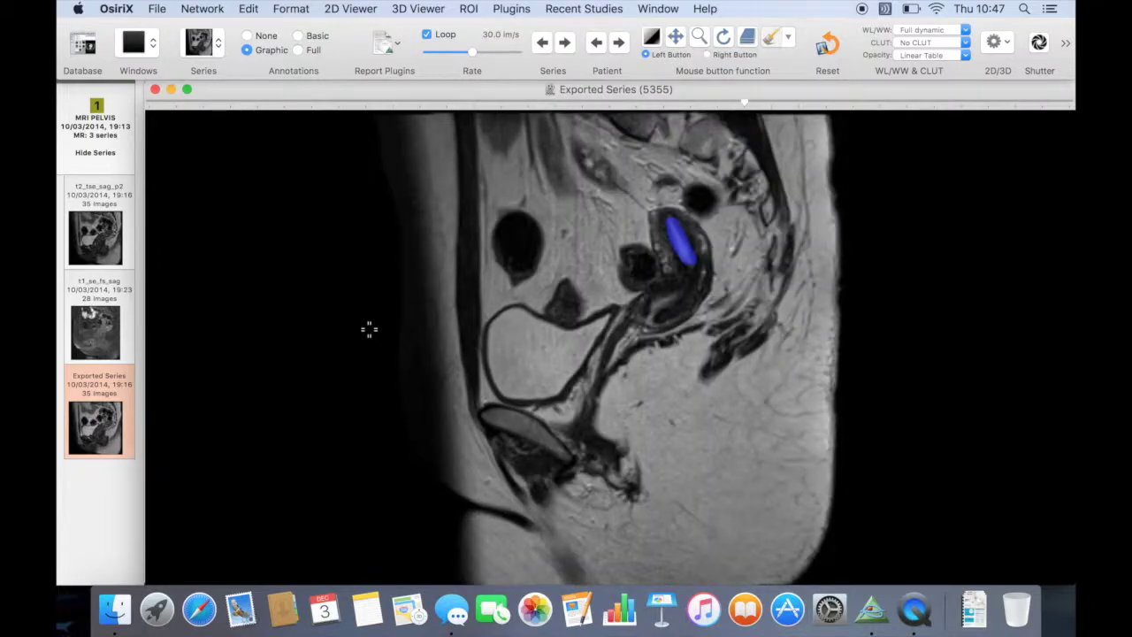
pyautogui.scroll(9, 369, 329)
pyautogui.scroll(6, 369, 329)
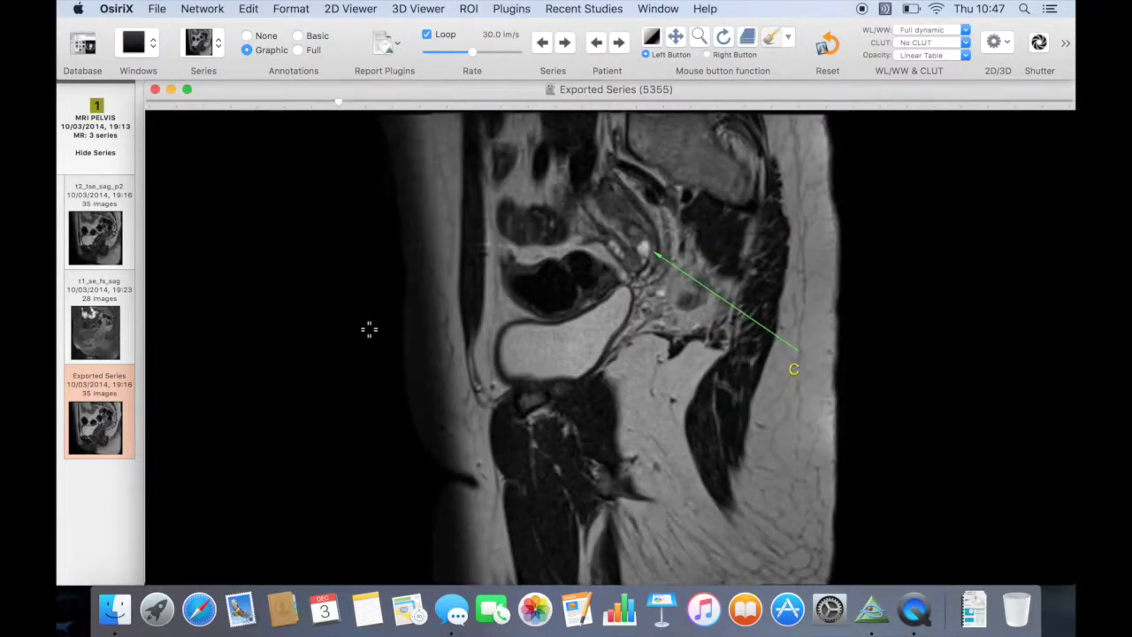
pyautogui.scroll(-12, 334, 282)
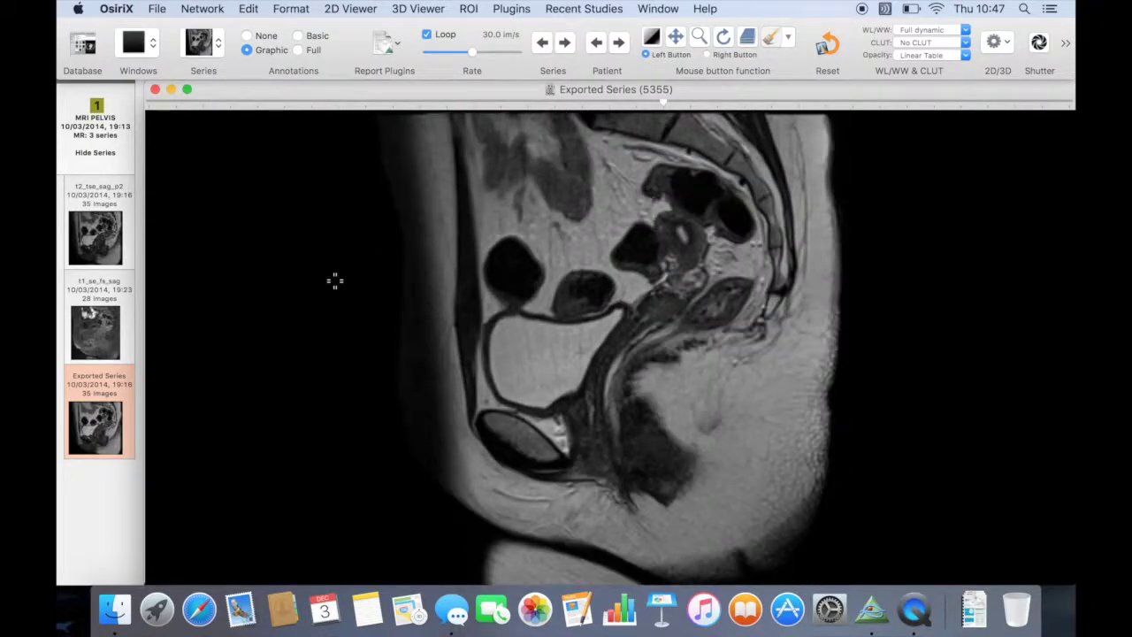